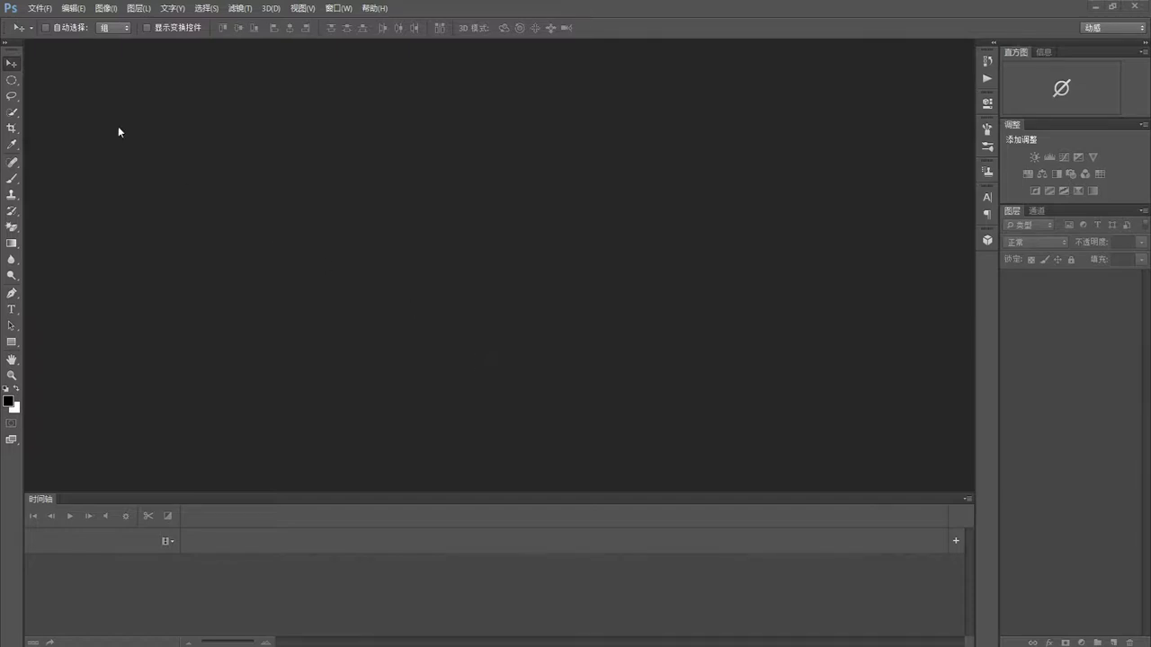
Step: Open Adobe Bridge from Photoshop's File menu to browse the video folder
{"action": "left_click", "coordinate": [40, 12]}
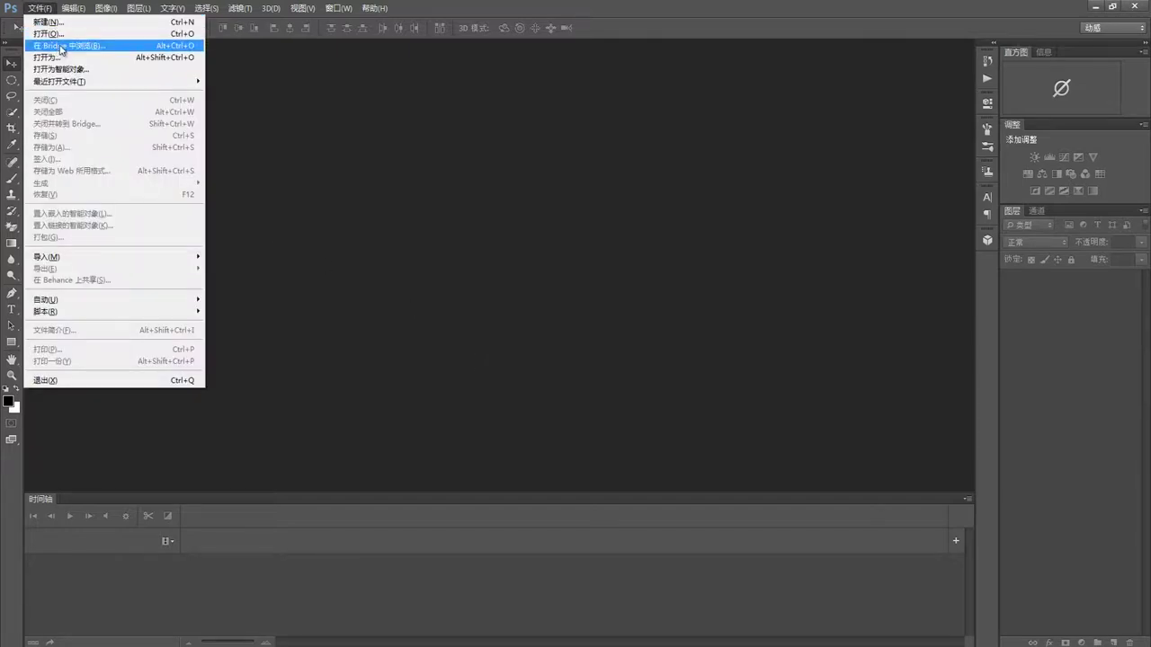
{"action": "left_click", "coordinate": [62, 46]}
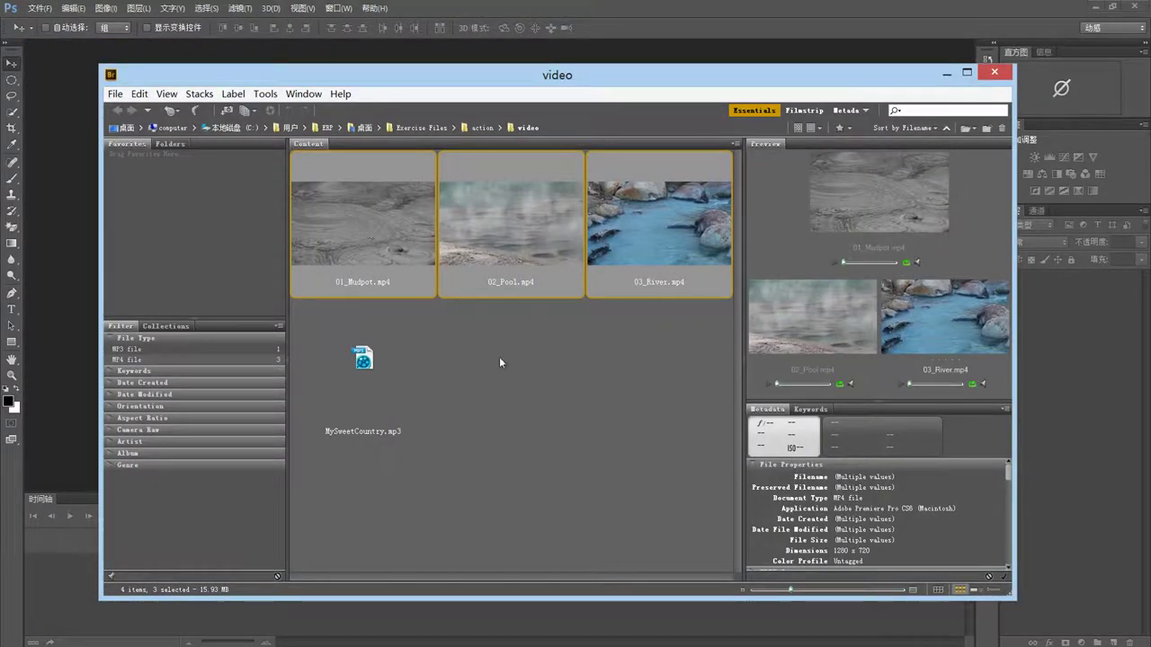
Step: Preview the 01_Mudpot, 02_Pool and 03_River clips in Bridge
{"action": "left_click", "coordinate": [519, 335]}
{"action": "left_click", "coordinate": [383, 228]}
{"action": "left_click", "coordinate": [491, 237]}
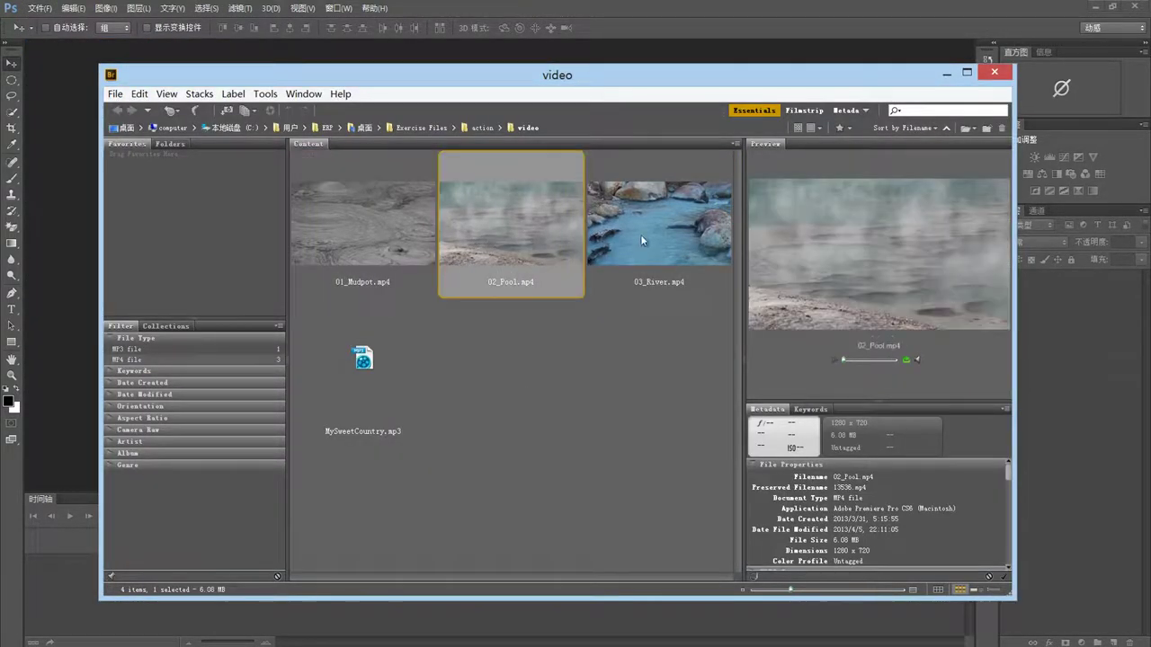
{"action": "left_click", "coordinate": [622, 236]}
{"action": "left_click", "coordinate": [401, 237]}
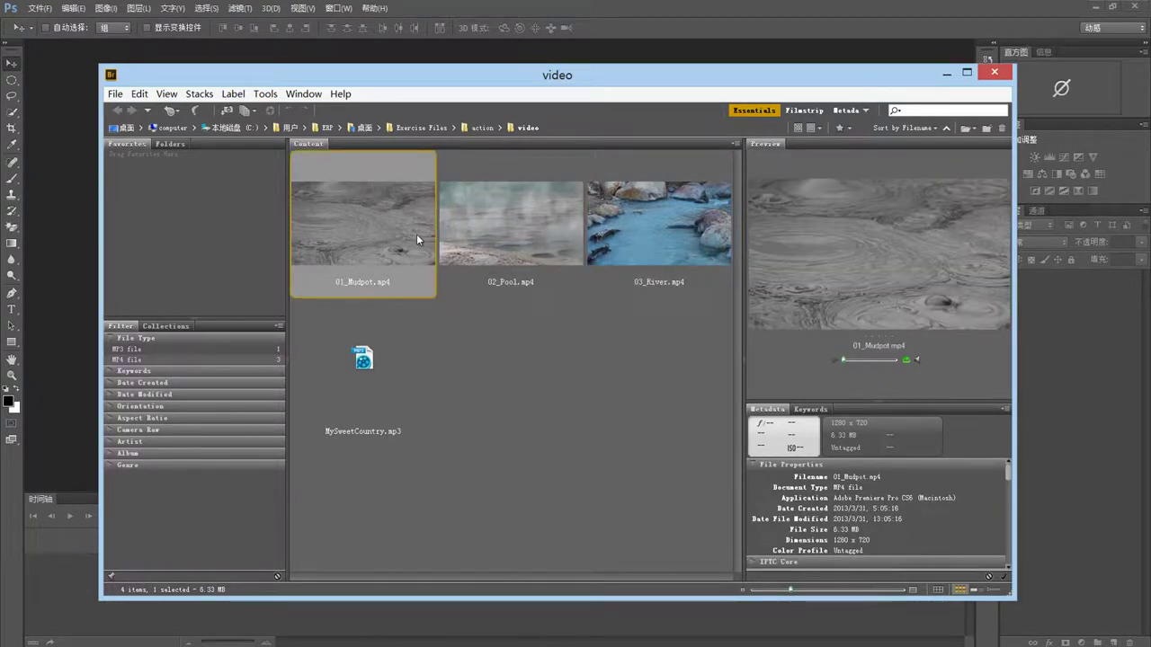
Step: Load all three MP4 clips into Photoshop as layers of one document
{"action": "left_click", "coordinate": [630, 235], "text": "shift"}
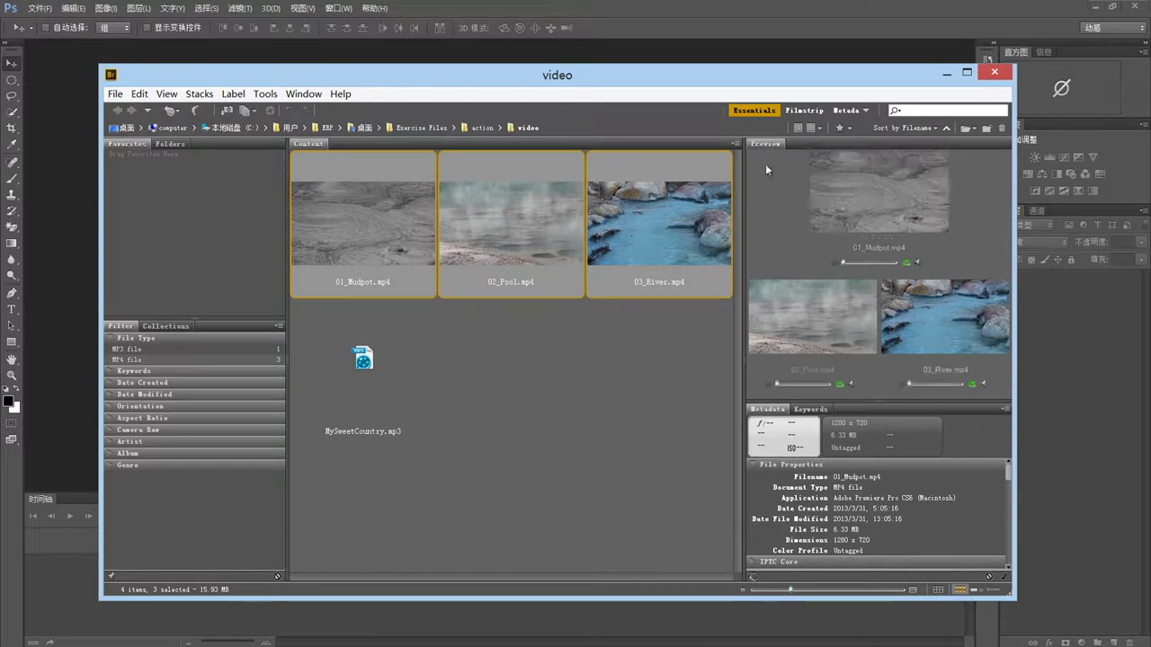
{"action": "left_click", "coordinate": [263, 94]}
{"action": "mouse_move", "coordinate": [295, 213]}
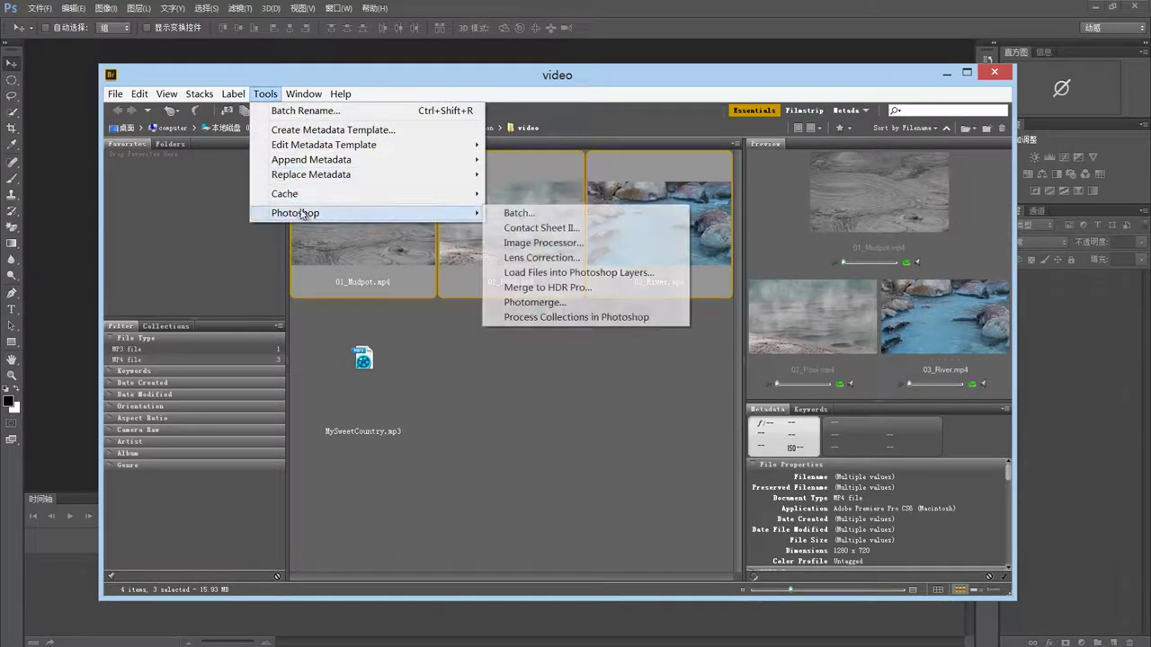
{"action": "left_click", "coordinate": [559, 272]}
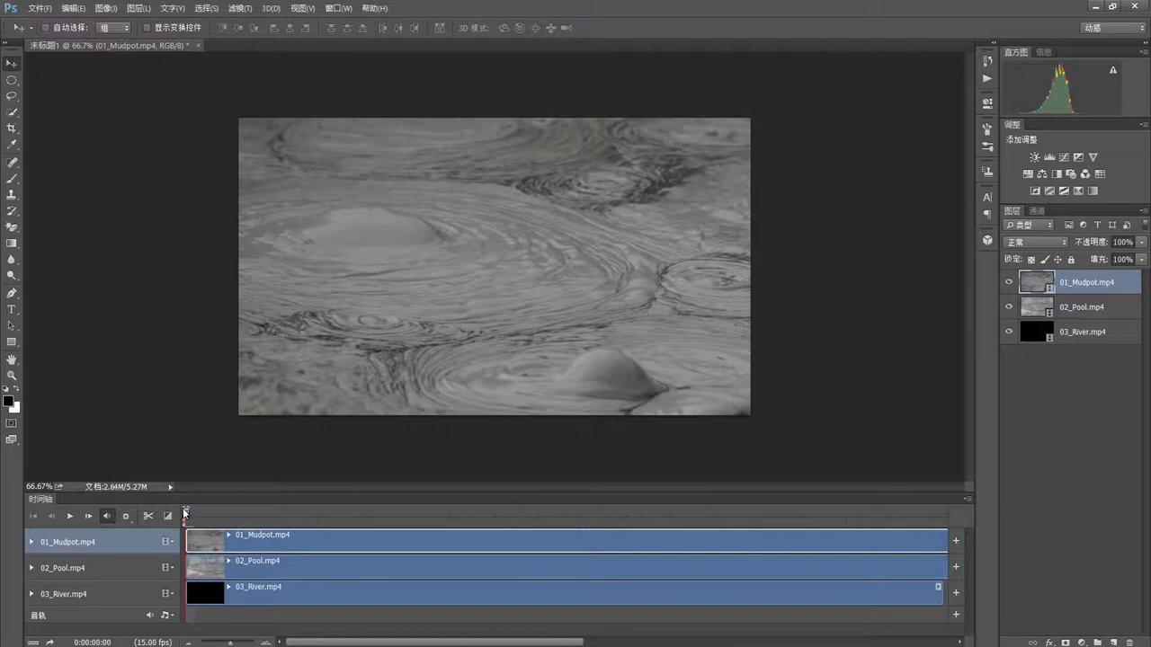
Step: Scrub the Mudpot footage, return to the start, and zoom out to fit all clips
{"action": "mouse_move", "coordinate": [185, 514]}
{"action": "left_mouse_down"}
{"action": "mouse_move", "coordinate": [816, 529]}
{"action": "mouse_move", "coordinate": [784, 528]}
{"action": "left_mouse_up"}
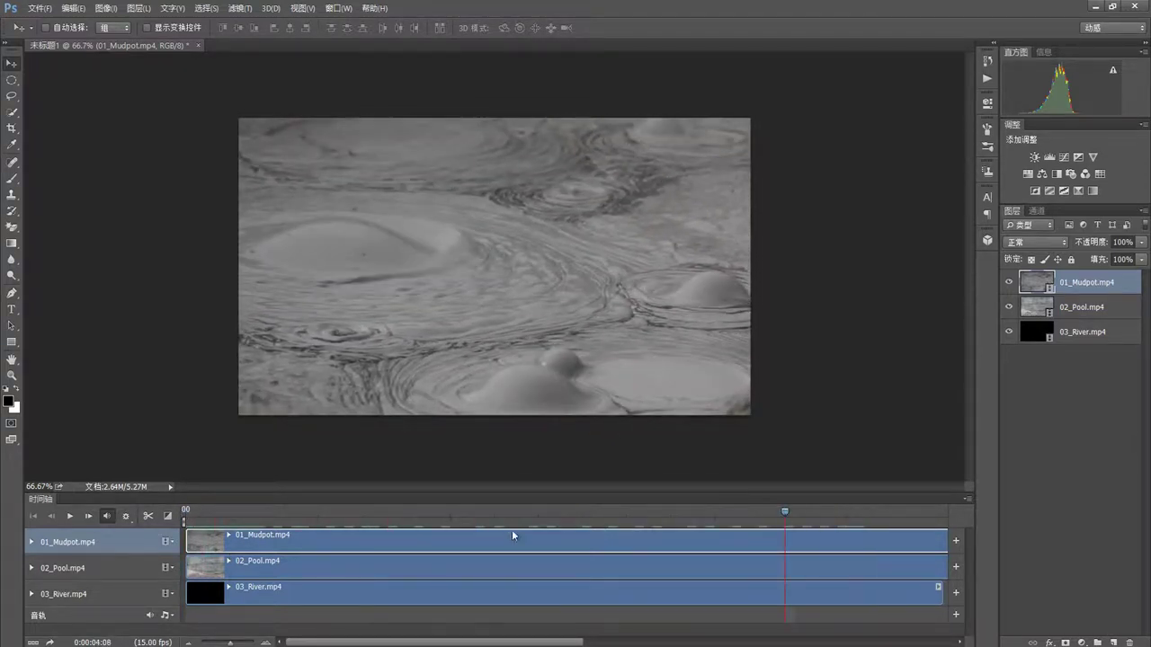
{"action": "left_click", "coordinate": [432, 514]}
{"action": "left_click", "coordinate": [186, 522]}
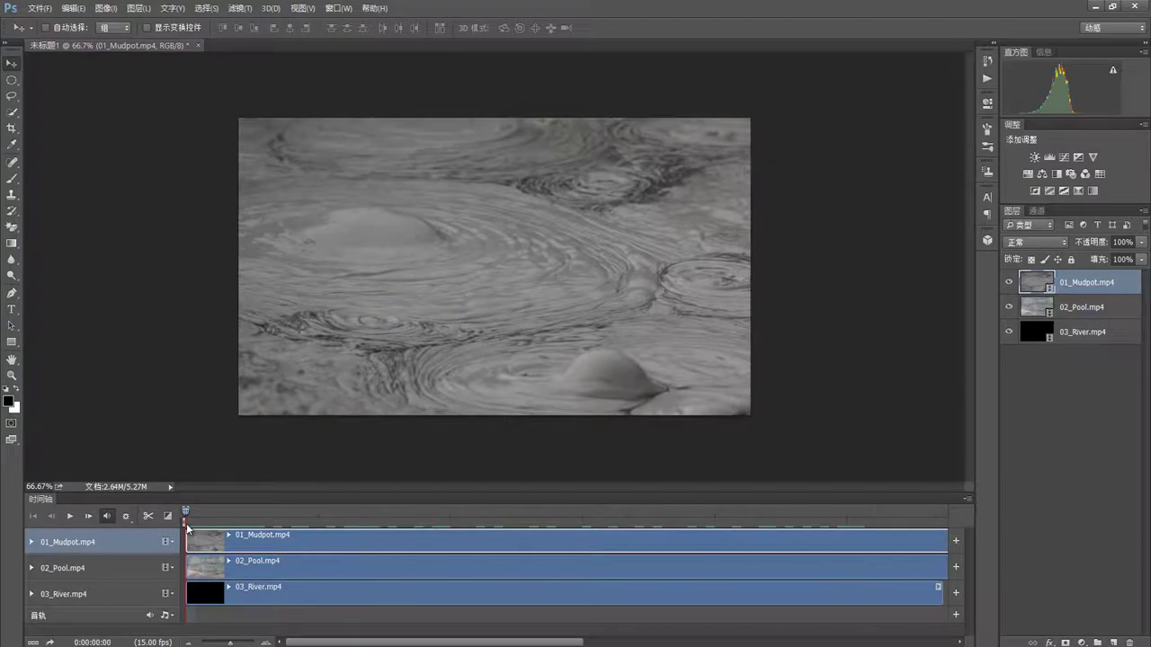
{"action": "left_click", "coordinate": [189, 643]}
{"action": "left_click", "coordinate": [189, 643]}
{"action": "left_click", "coordinate": [188, 643]}
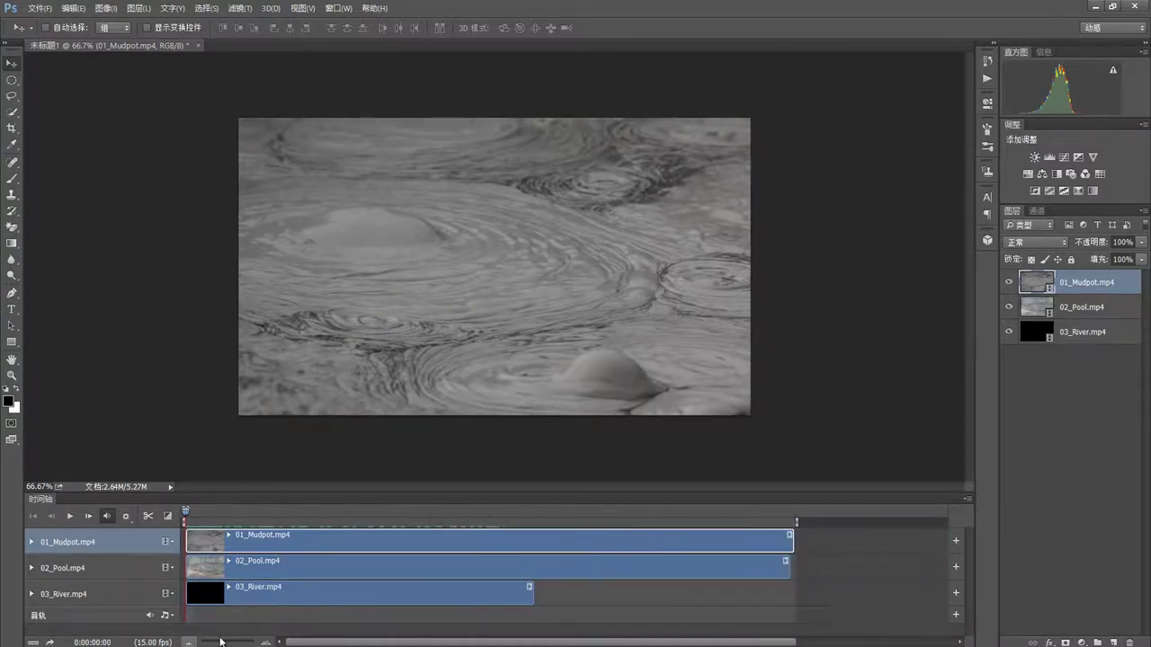
Step: Merge the three clip layers into video group 视频组 1 and preview its playback
{"action": "left_click", "coordinate": [1093, 337], "text": "shift"}
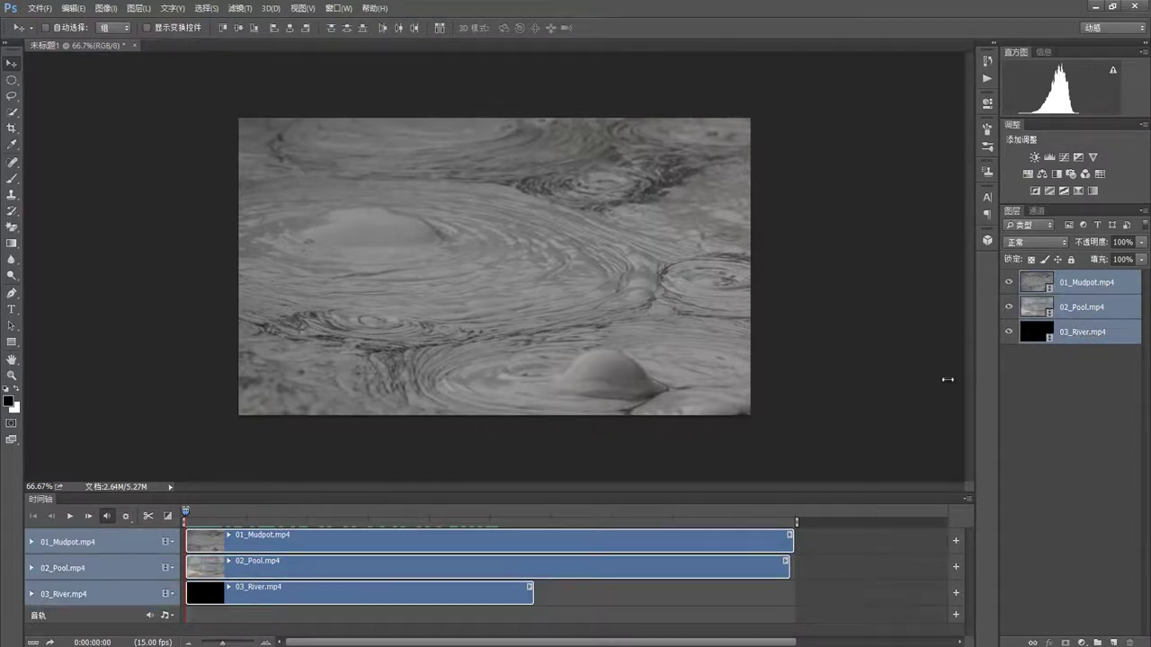
{"action": "left_click", "coordinate": [166, 544]}
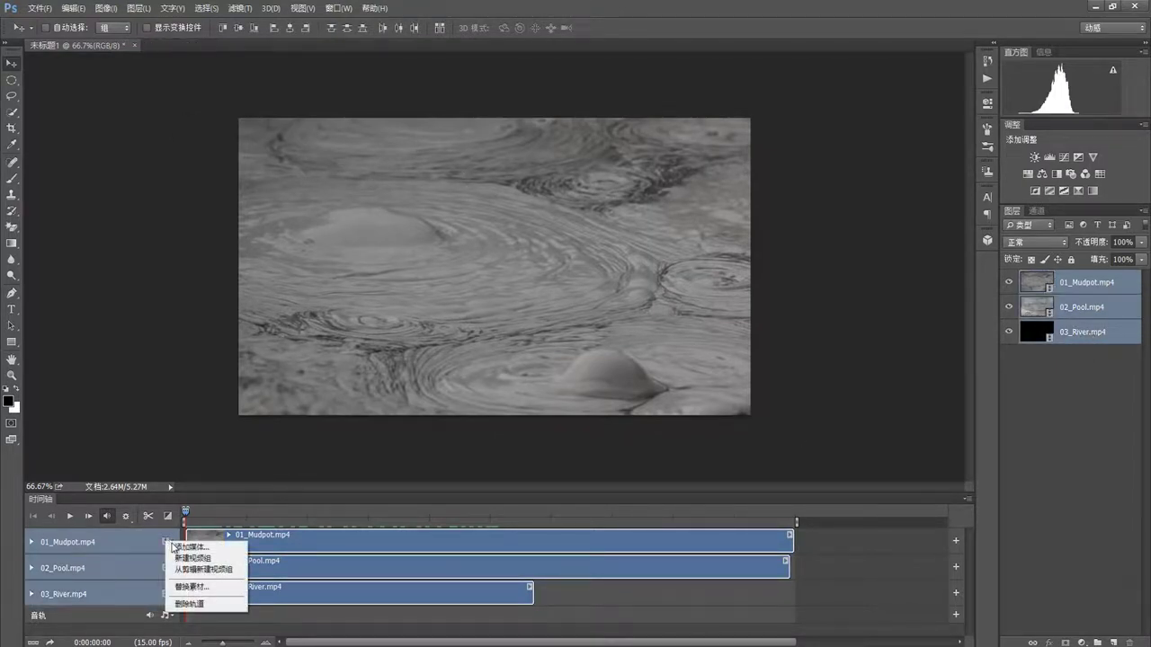
{"action": "left_click", "coordinate": [187, 576]}
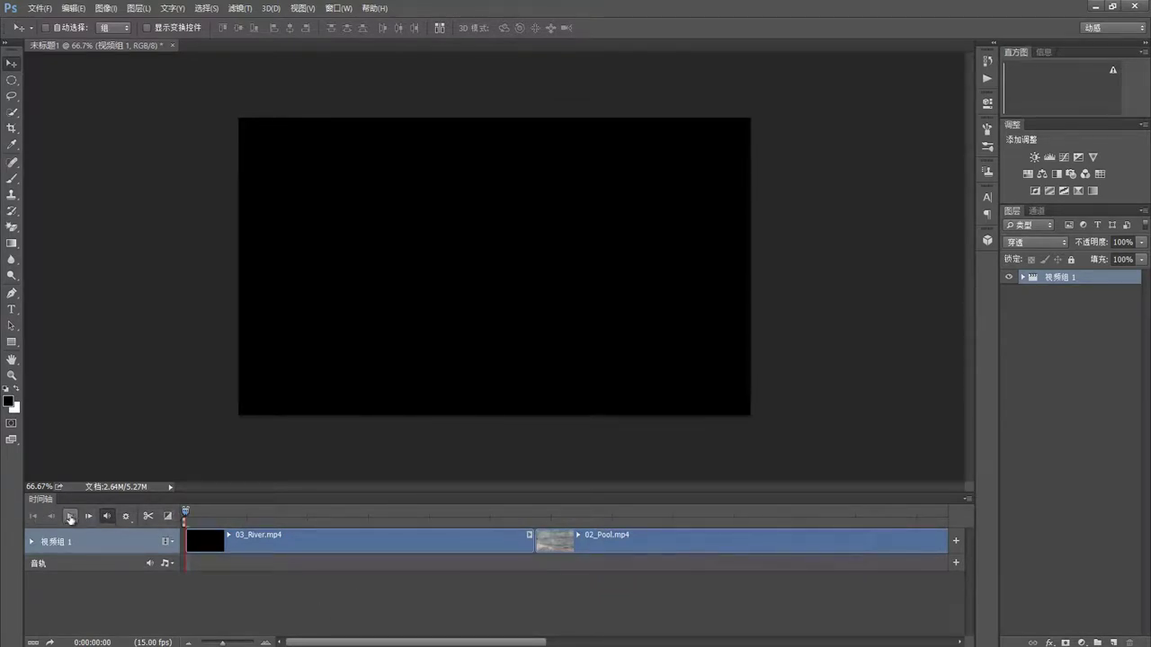
{"action": "left_click", "coordinate": [70, 517]}
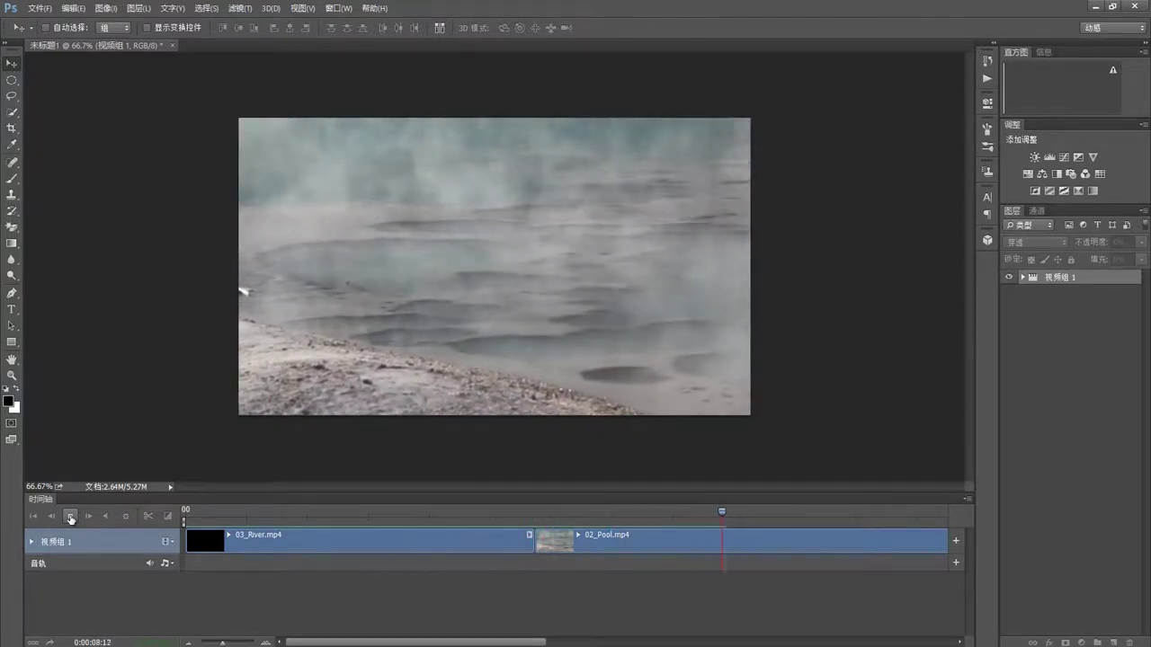
{"action": "left_click", "coordinate": [70, 519]}
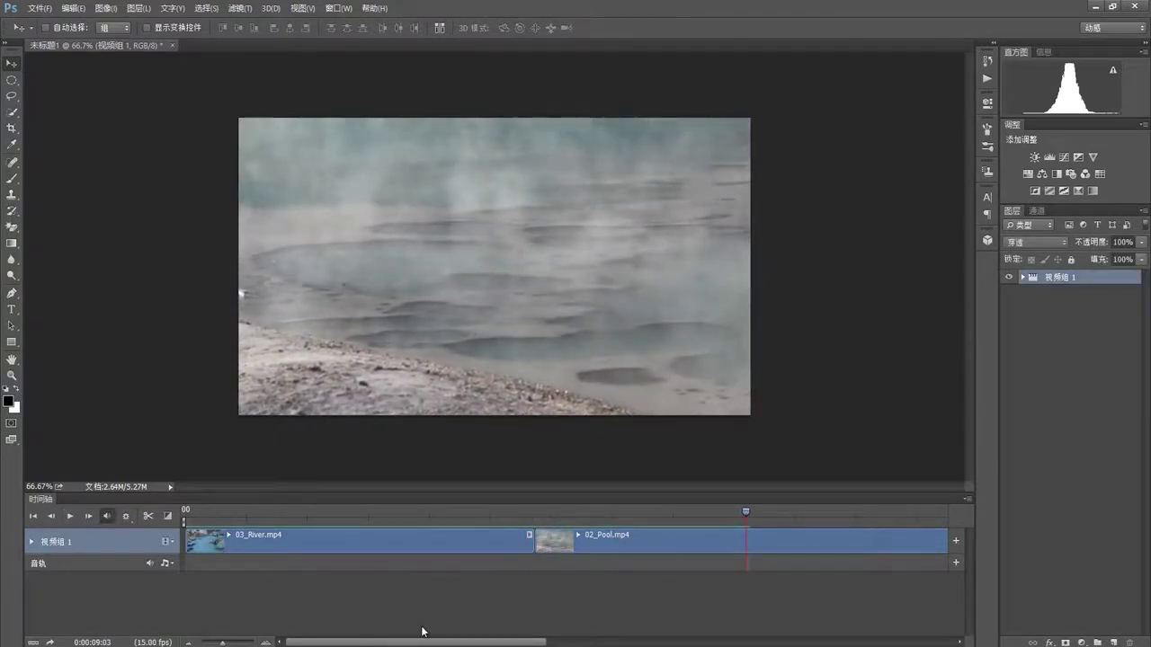
Step: Mute the River clip's original sound in its clip audio settings
{"action": "right_click", "coordinate": [531, 543]}
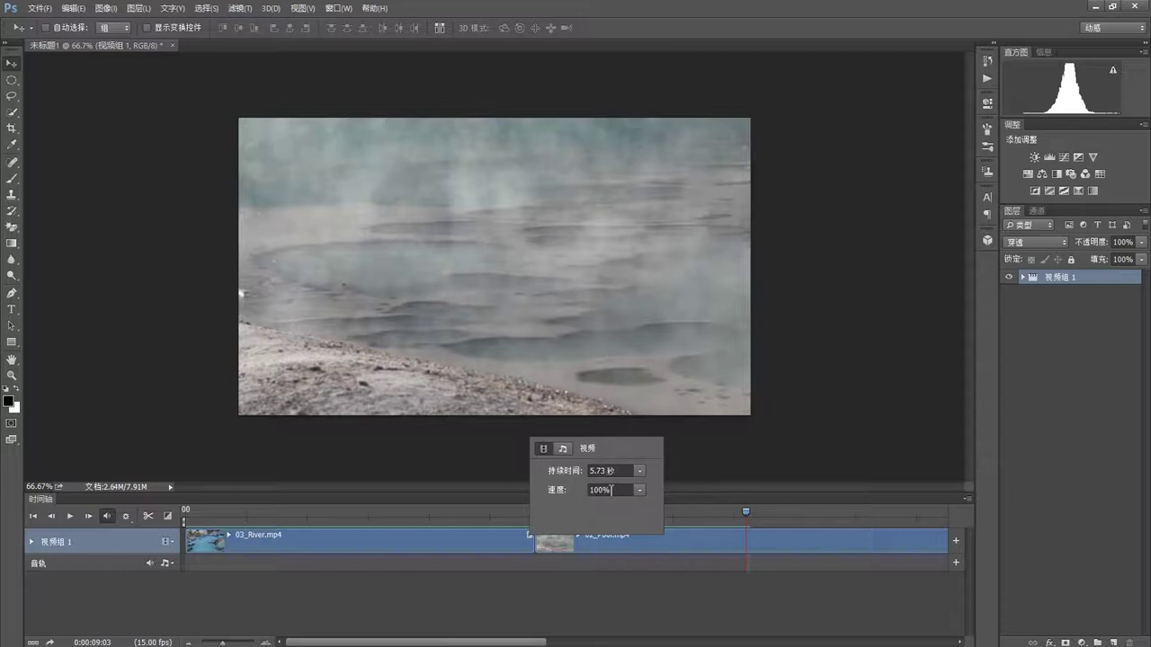
{"action": "left_click", "coordinate": [640, 490]}
{"action": "left_click", "coordinate": [564, 449]}
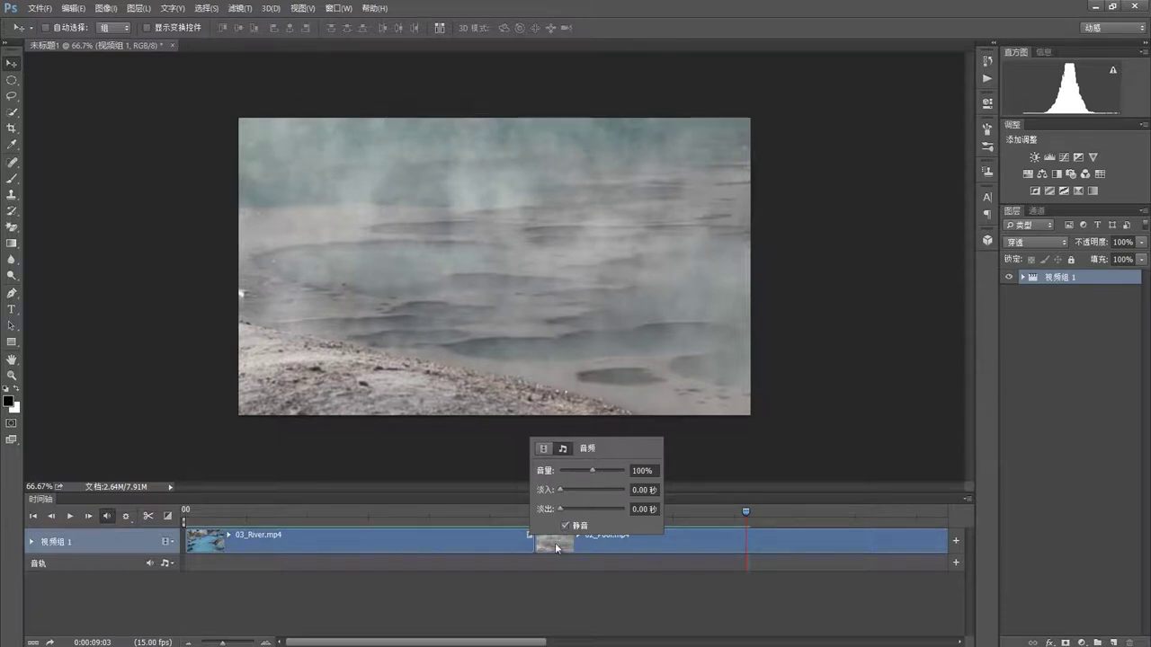
{"action": "left_click", "coordinate": [549, 595]}
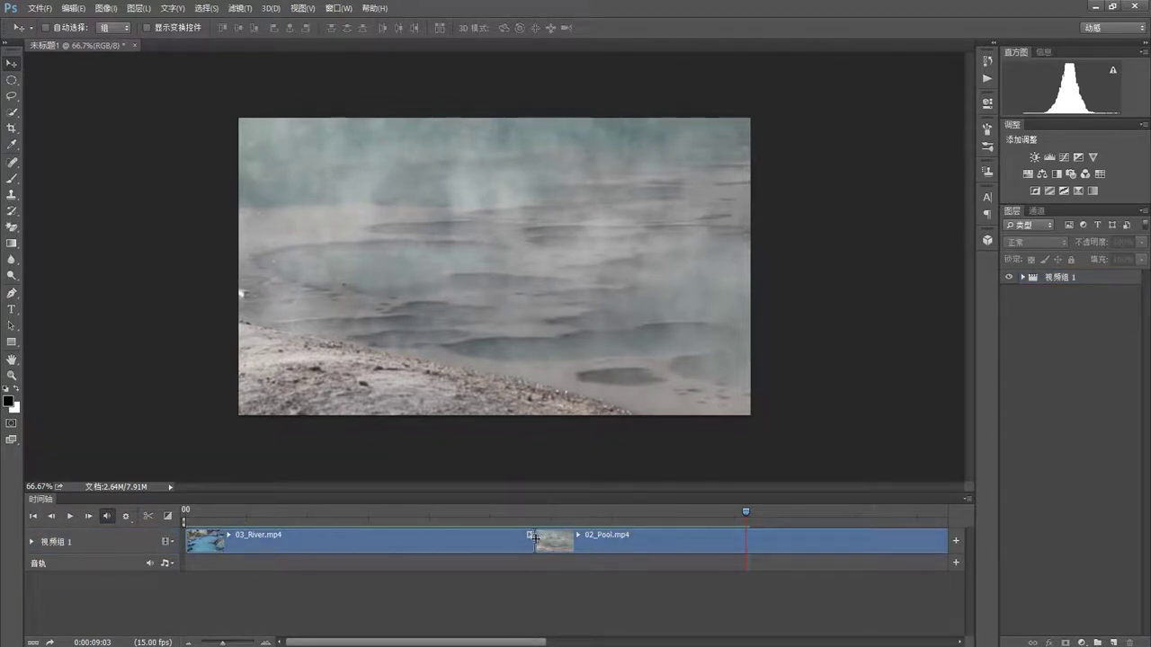
{"action": "left_click_drag", "start_coordinate": [530, 643], "coordinate": [673, 644]}
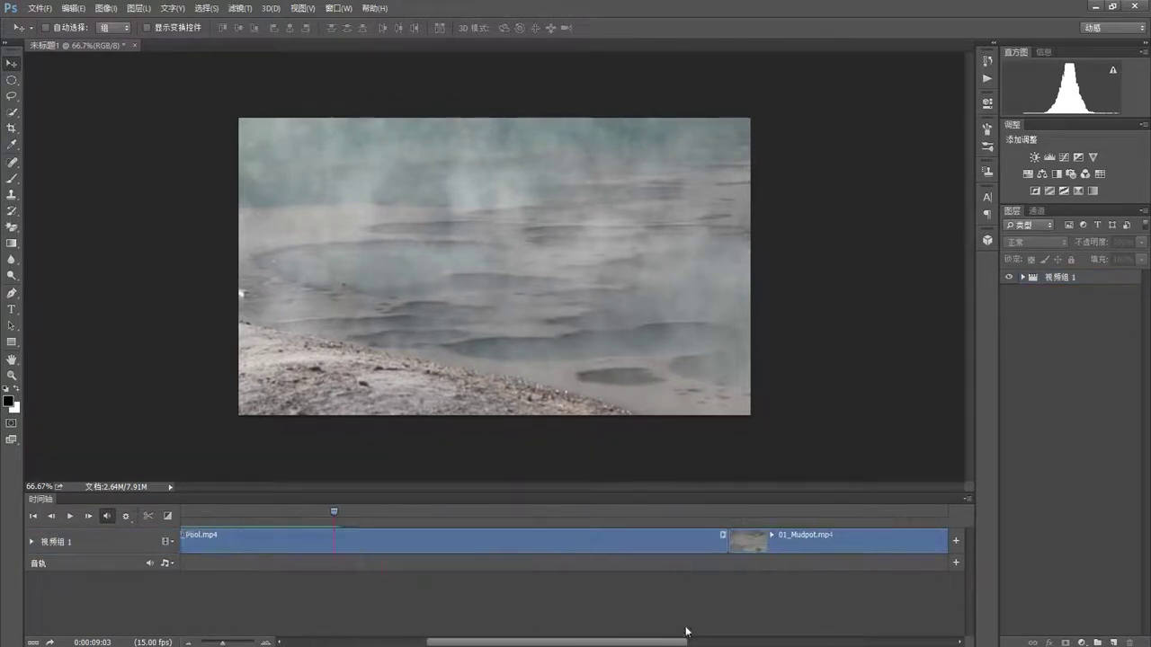
Step: Mute the Pool clip's own sound in its audio settings
{"action": "left_click", "coordinate": [716, 534]}
{"action": "left_click", "coordinate": [748, 448]}
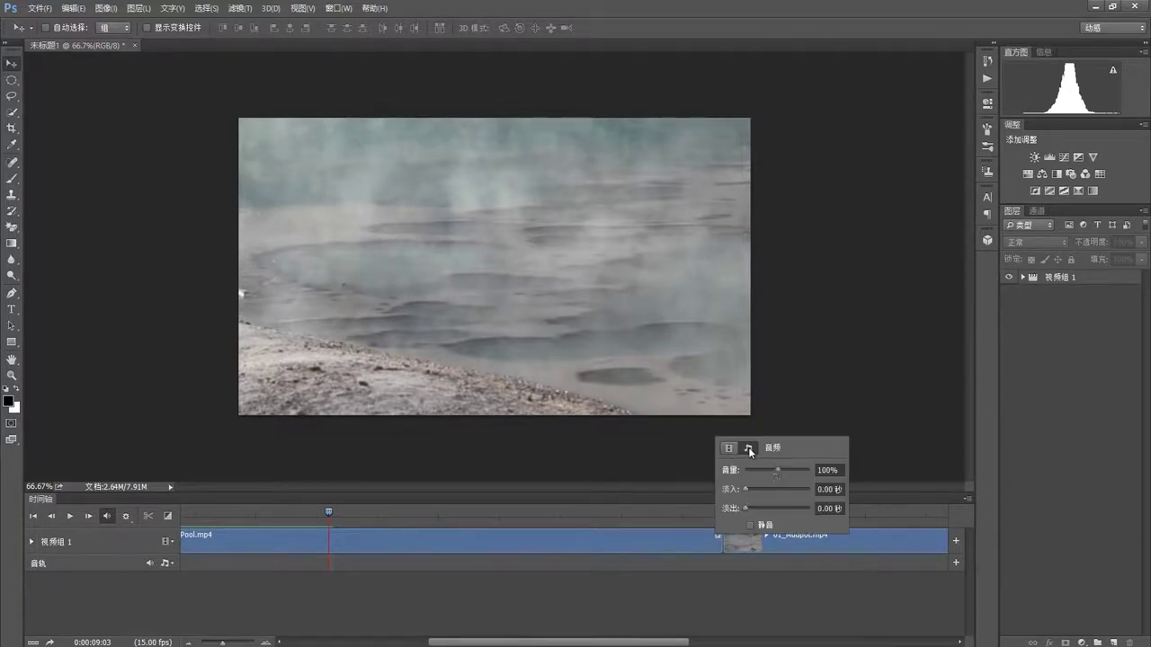
{"action": "left_click", "coordinate": [750, 526]}
{"action": "left_click_drag", "start_coordinate": [672, 642], "coordinate": [848, 642]}
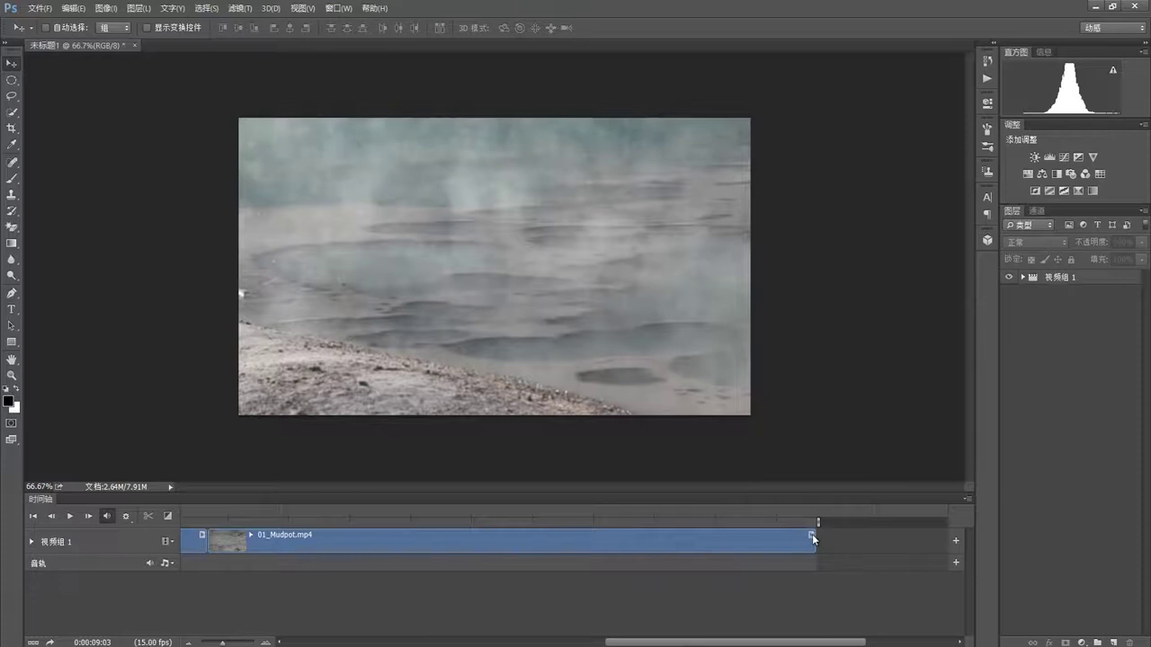
Step: Check the Mudpot clip's audio settings and scroll the timeline back
{"action": "left_click", "coordinate": [812, 534]}
{"action": "left_click", "coordinate": [844, 449]}
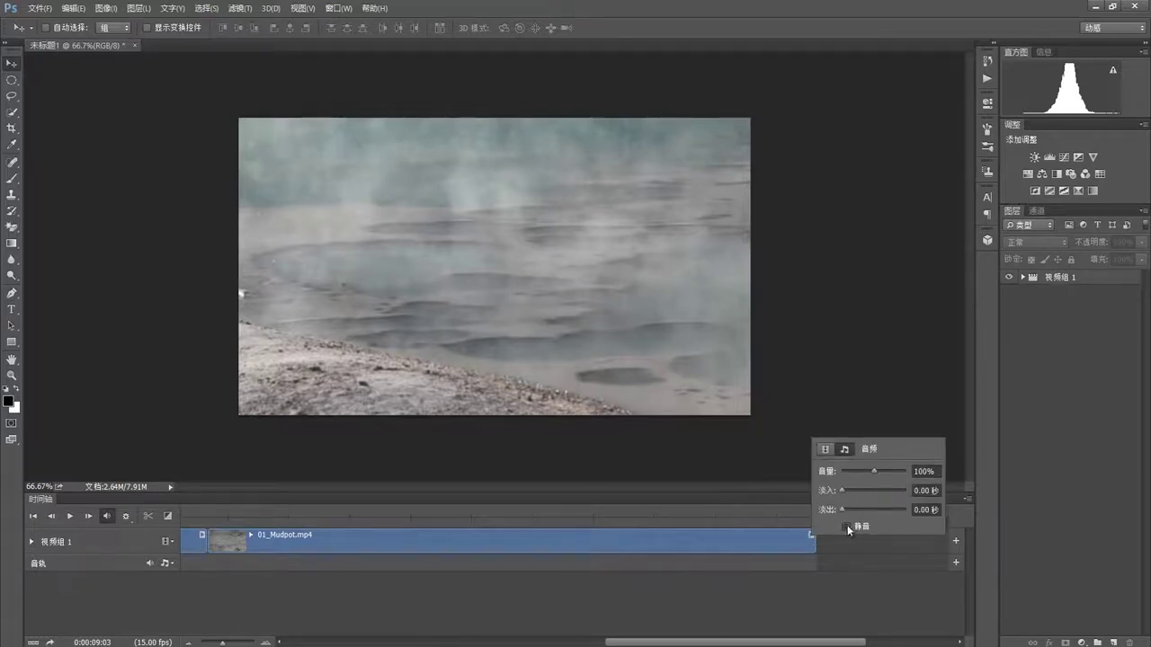
{"action": "left_click_drag", "start_coordinate": [714, 642], "coordinate": [476, 617]}
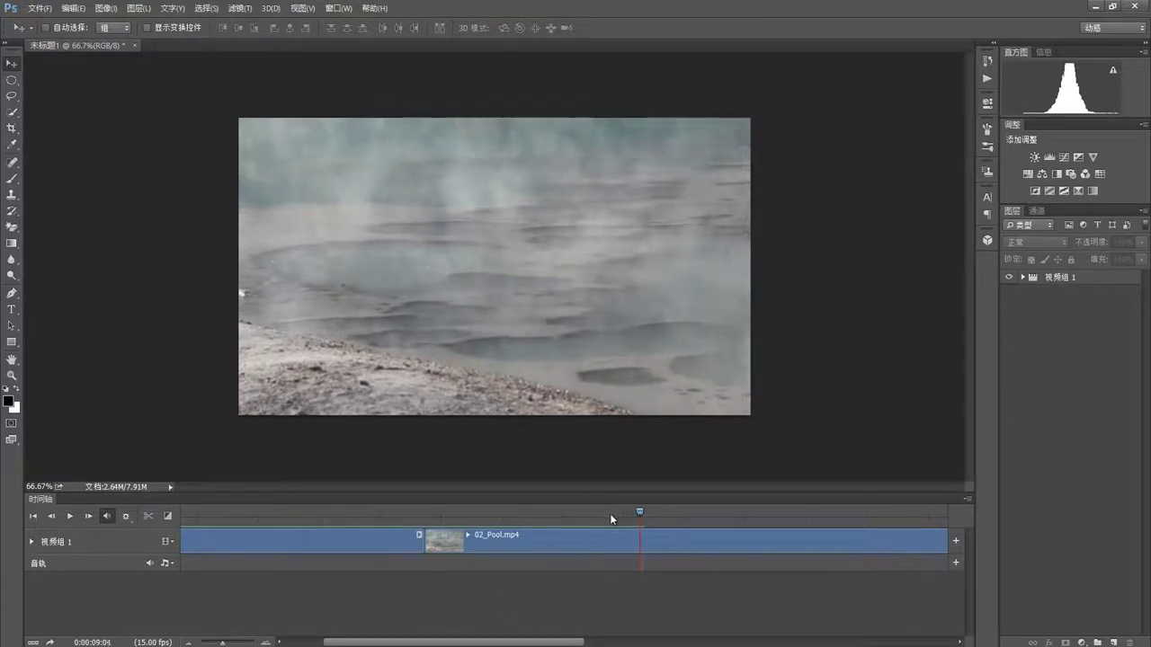
Step: Add a cross-fade transition between the River and Pool clips
{"action": "mouse_move", "coordinate": [631, 514]}
{"action": "left_mouse_down"}
{"action": "mouse_move", "coordinate": [373, 518]}
{"action": "mouse_move", "coordinate": [450, 518]}
{"action": "mouse_move", "coordinate": [386, 522]}
{"action": "left_mouse_up"}
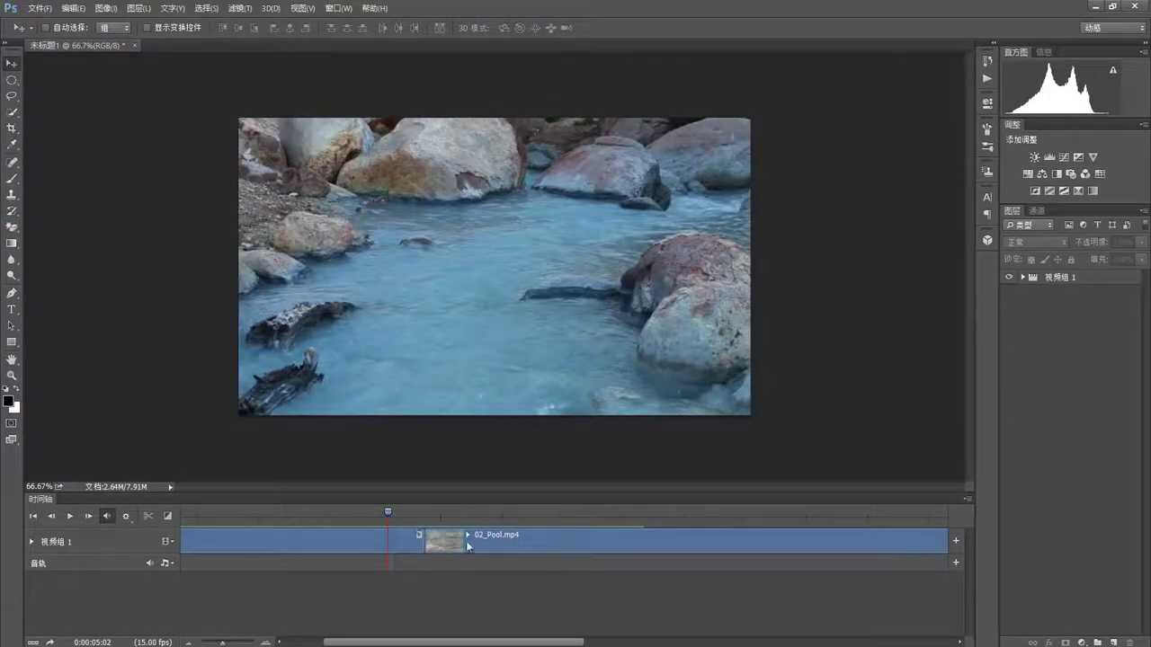
{"action": "left_click", "coordinate": [167, 516]}
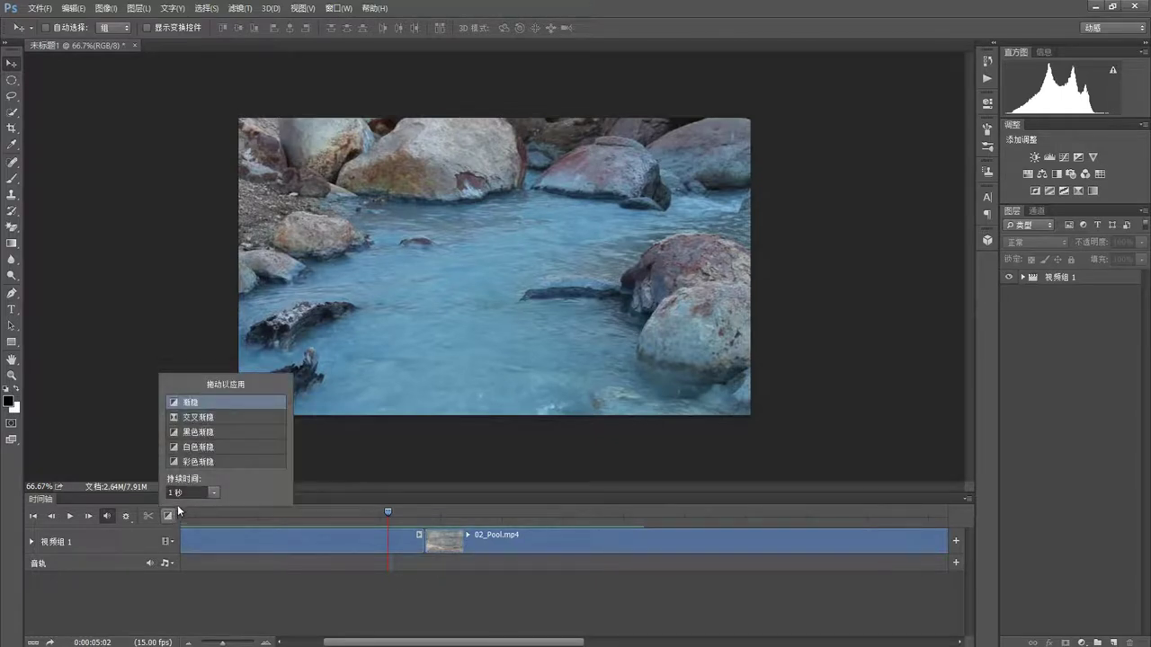
{"action": "left_click_drag", "start_coordinate": [199, 420], "coordinate": [421, 550]}
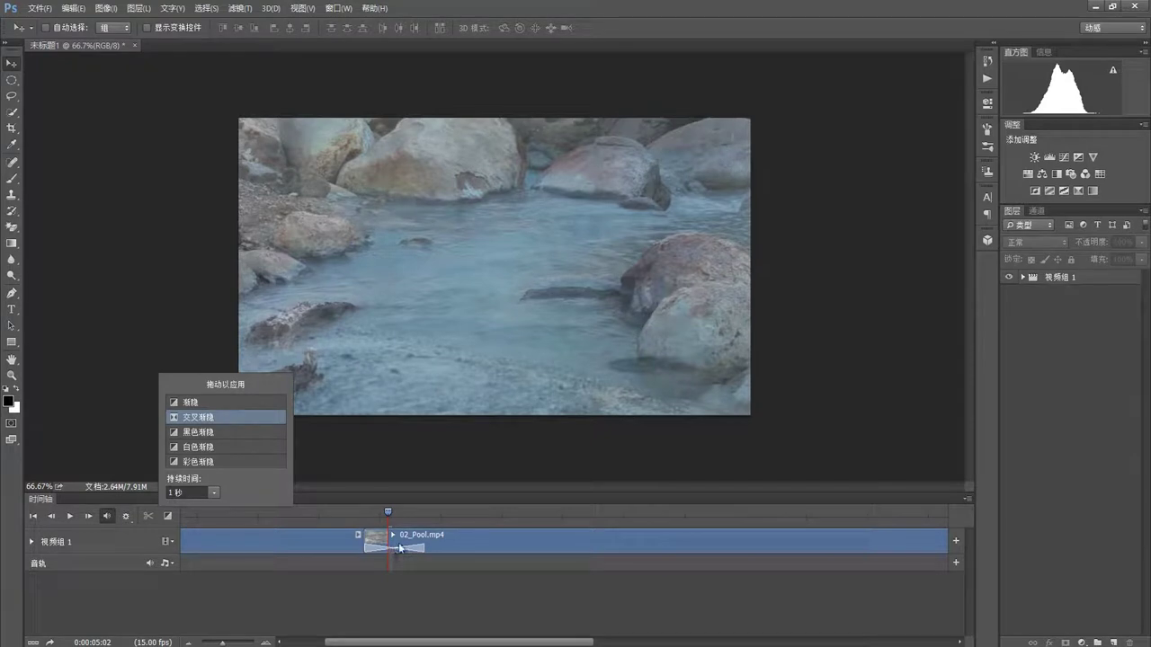
{"action": "right_click", "coordinate": [401, 543]}
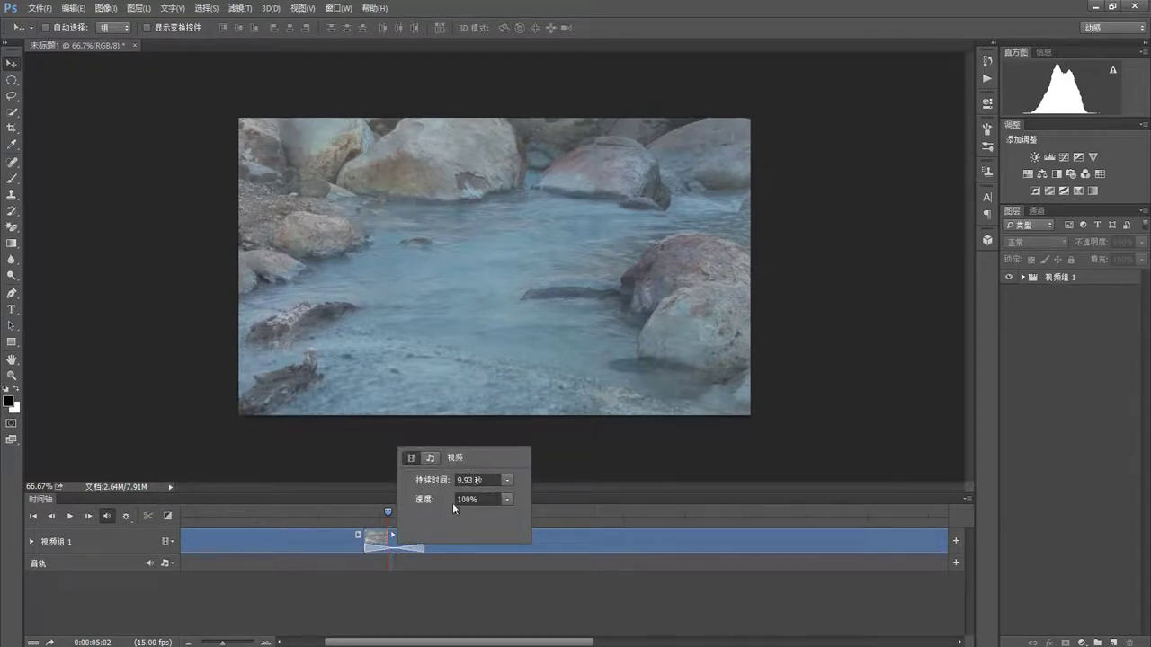
{"action": "left_click", "coordinate": [435, 602]}
{"action": "left_click_drag", "start_coordinate": [426, 644], "coordinate": [573, 643]}
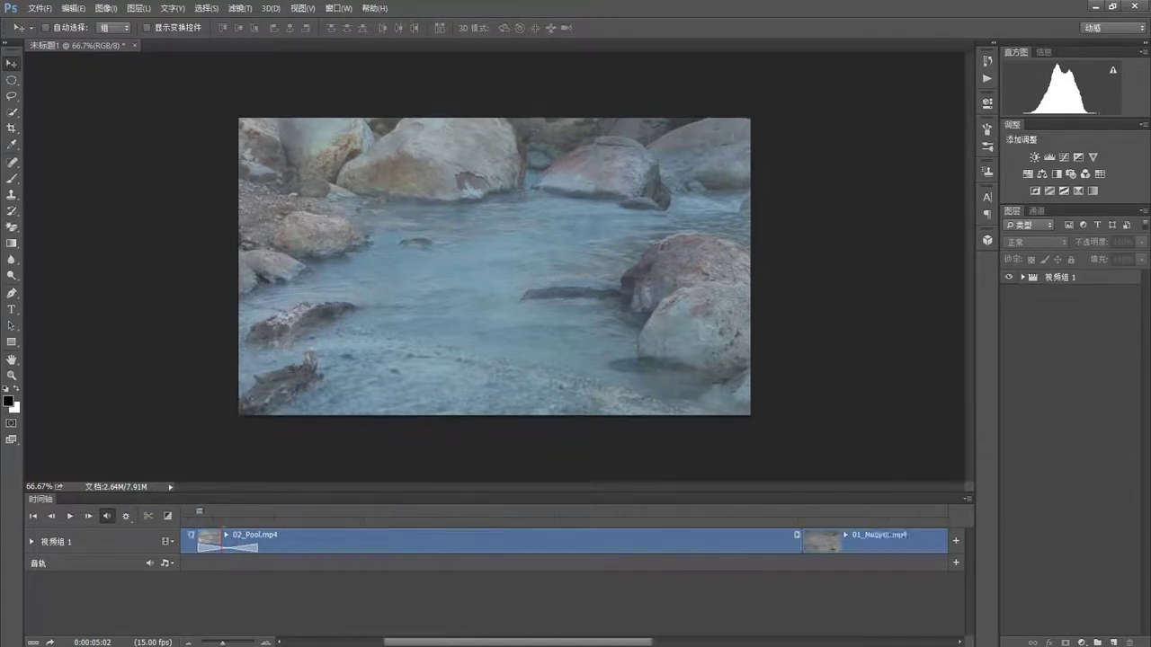
Step: Add a second cross-fade where the Pool clip meets Mudpot
{"action": "left_click", "coordinate": [171, 514]}
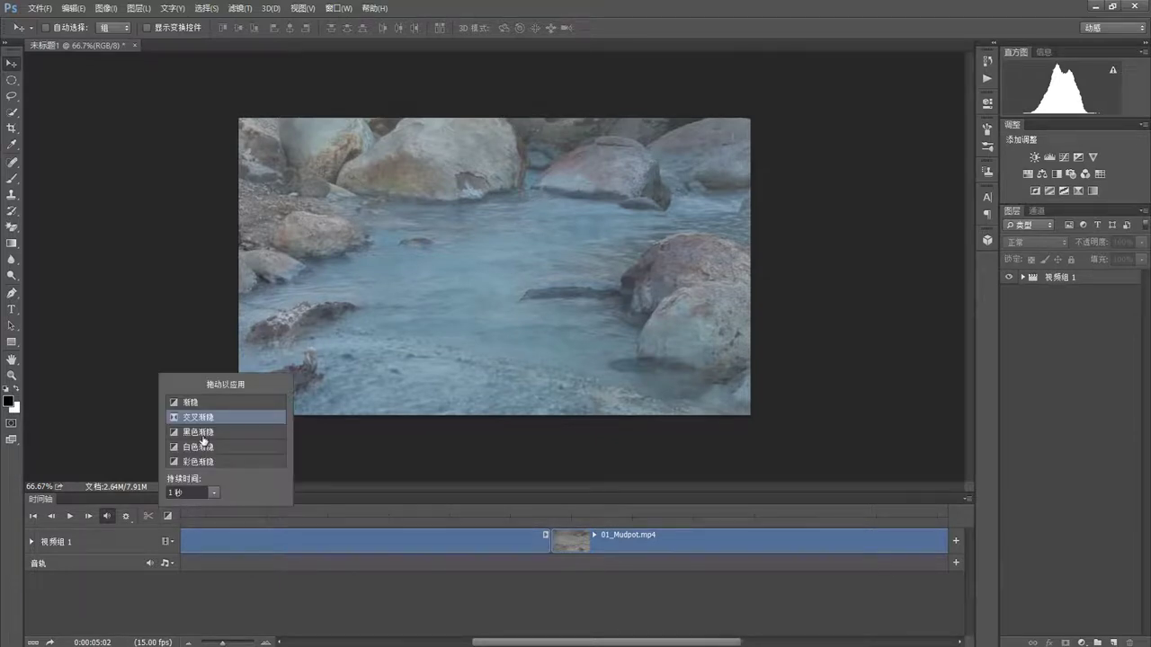
{"action": "left_click_drag", "start_coordinate": [199, 417], "coordinate": [518, 531]}
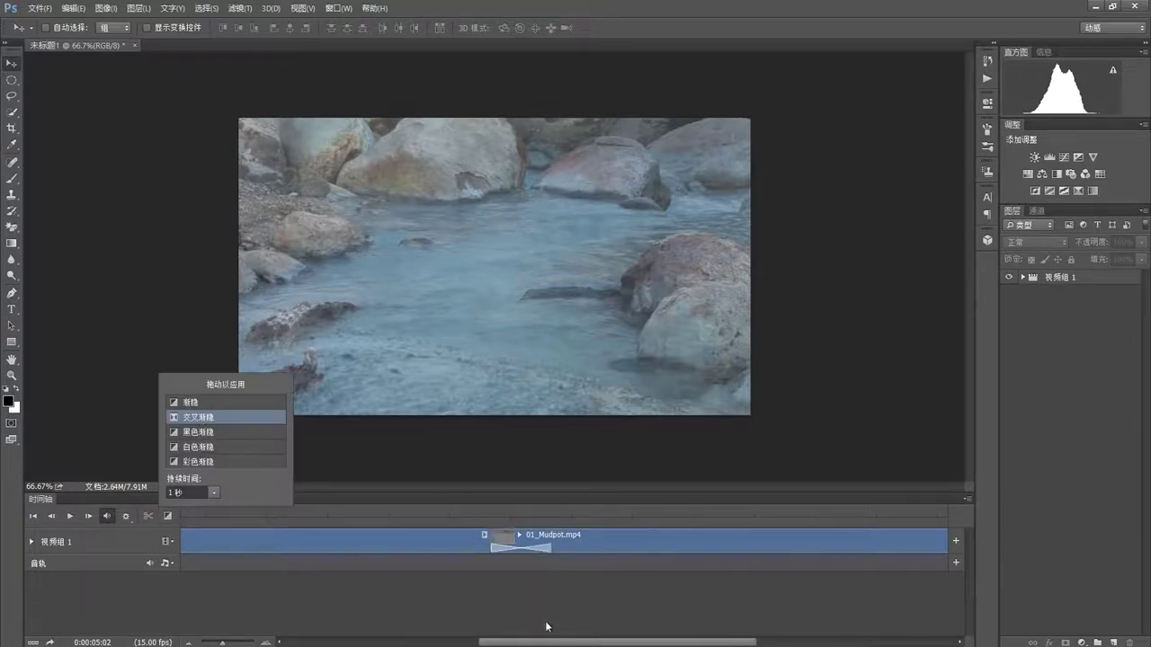
{"action": "mouse_move", "coordinate": [548, 644]}
{"action": "left_mouse_down"}
{"action": "mouse_move", "coordinate": [737, 644]}
{"action": "mouse_move", "coordinate": [707, 643]}
{"action": "left_mouse_up"}
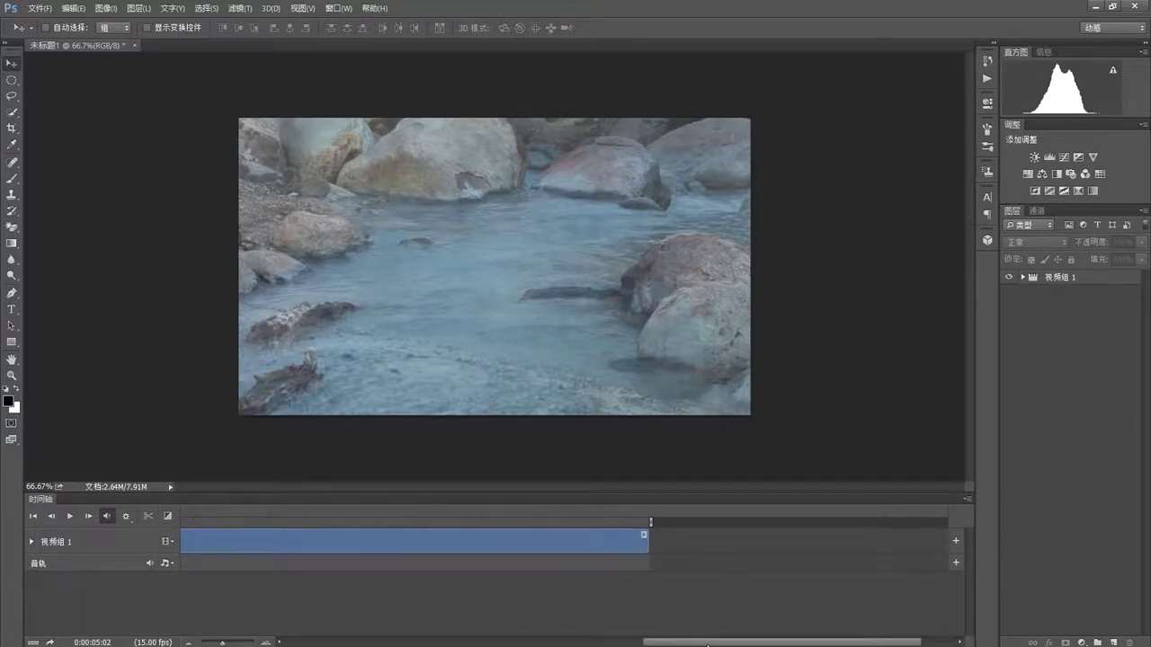
Step: Fade out the end of the final 01_Mudpot.mp4 clip over 1 second
{"action": "left_click", "coordinate": [169, 516]}
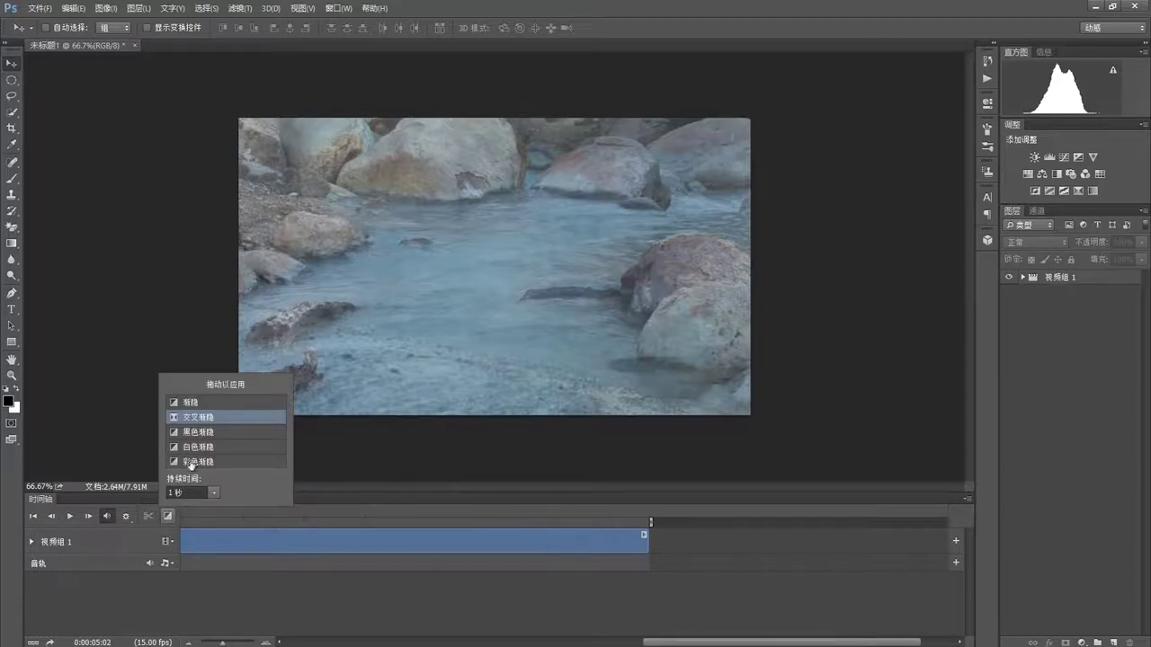
{"action": "left_click_drag", "start_coordinate": [196, 406], "coordinate": [612, 556]}
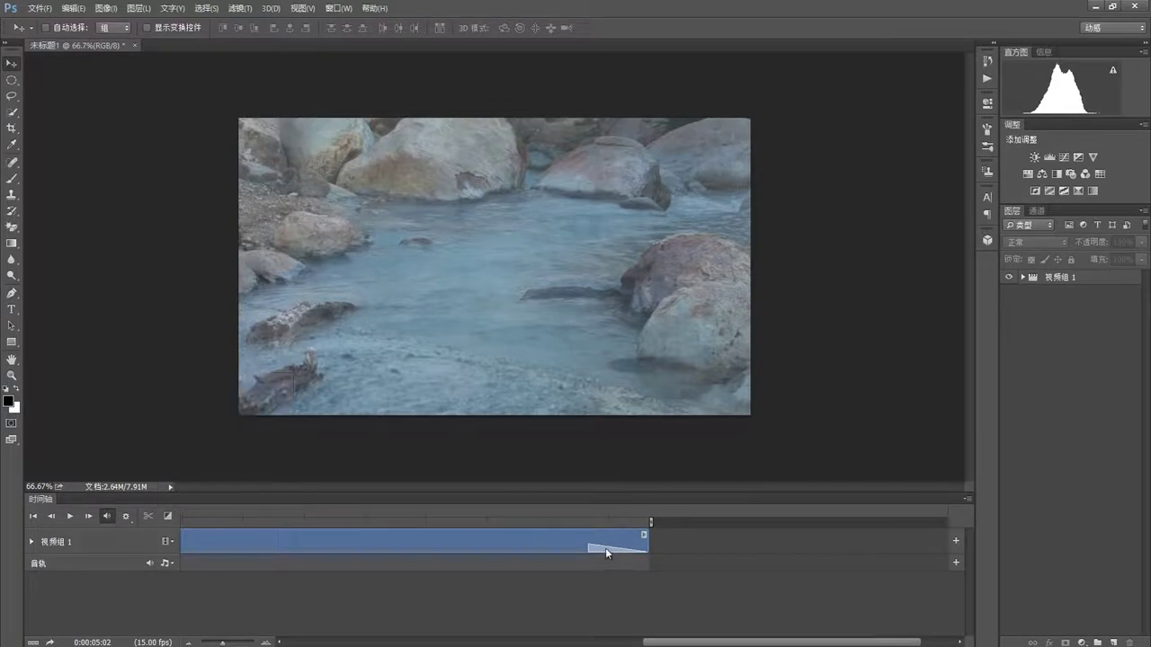
{"action": "right_click", "coordinate": [605, 547]}
{"action": "left_click", "coordinate": [616, 536]}
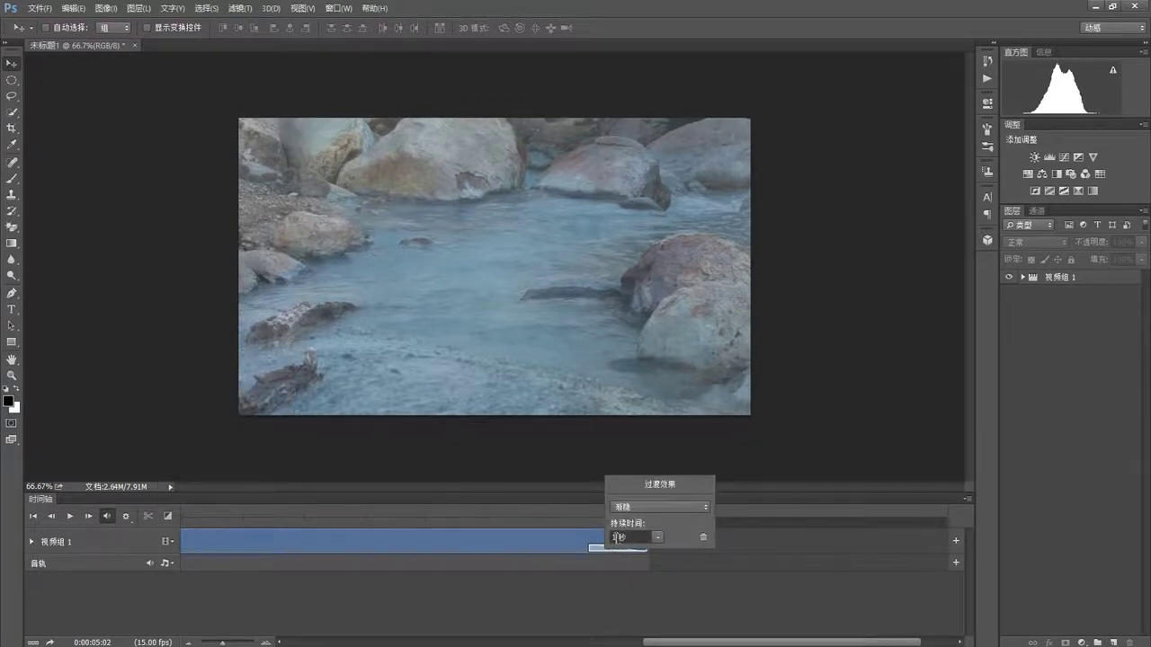
{"action": "left_click", "coordinate": [632, 599]}
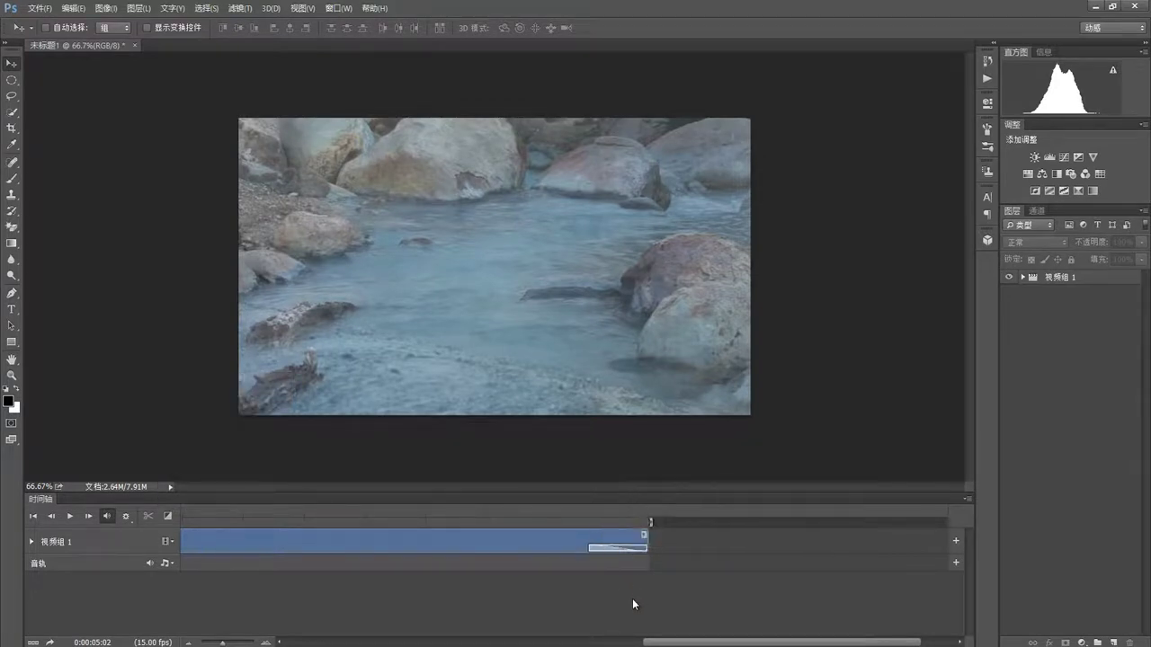
{"action": "left_click_drag", "start_coordinate": [660, 638], "coordinate": [196, 630]}
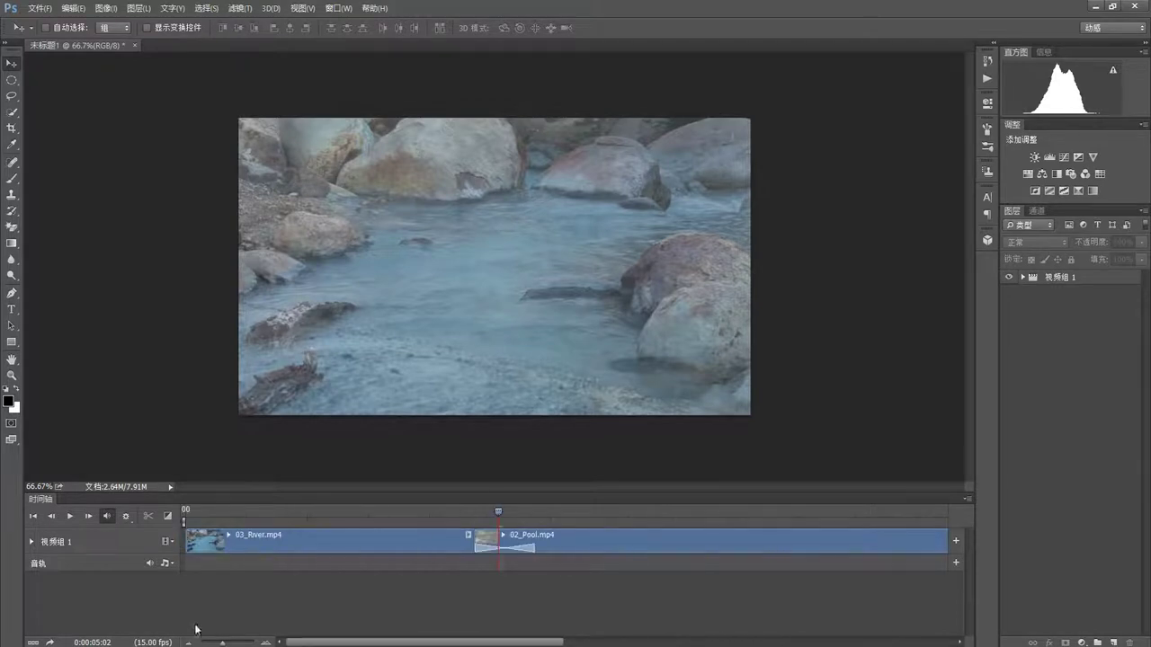
Step: Add a Fade transition to the start of 03_River.mp4
{"action": "left_click", "coordinate": [167, 515]}
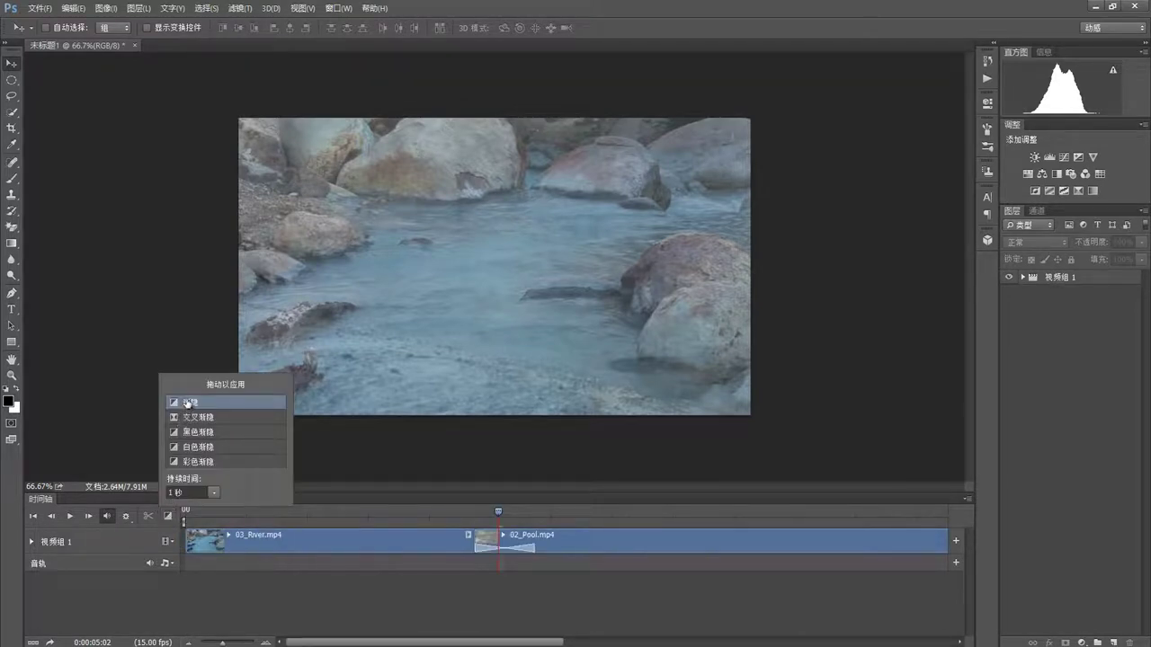
{"action": "left_click_drag", "start_coordinate": [195, 518], "coordinate": [194, 539]}
{"action": "left_click", "coordinate": [267, 603]}
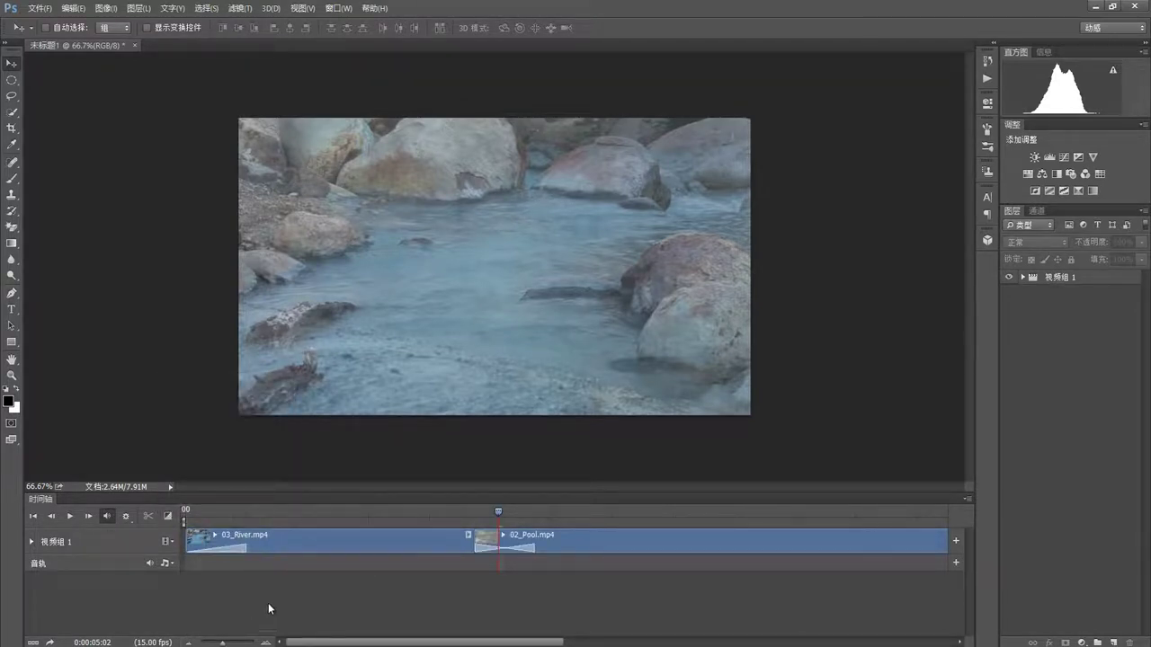
Step: Preview the sequence from the first frame to check the fades
{"action": "left_click", "coordinate": [33, 516]}
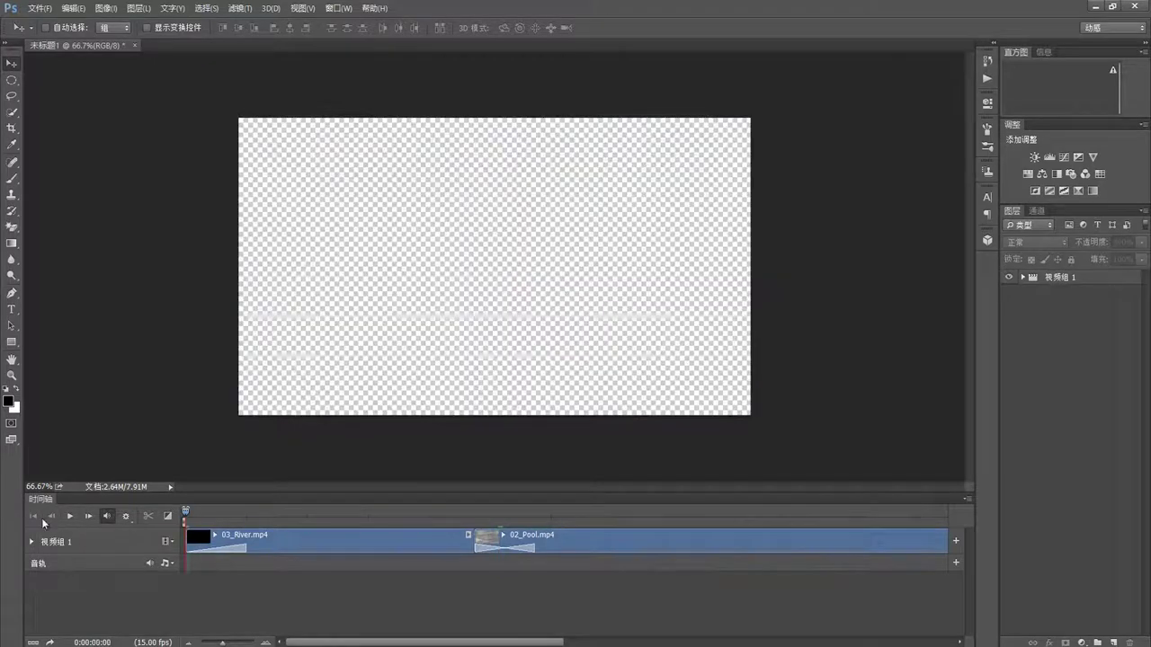
{"action": "left_click", "coordinate": [70, 516]}
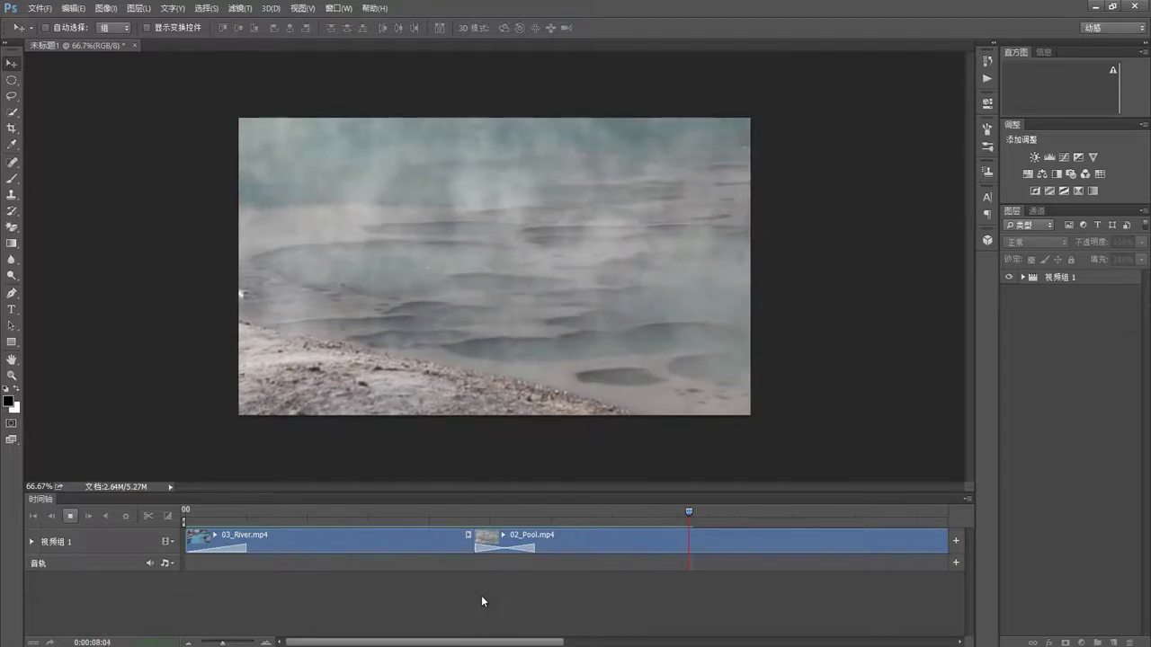
{"action": "left_click", "coordinate": [70, 515]}
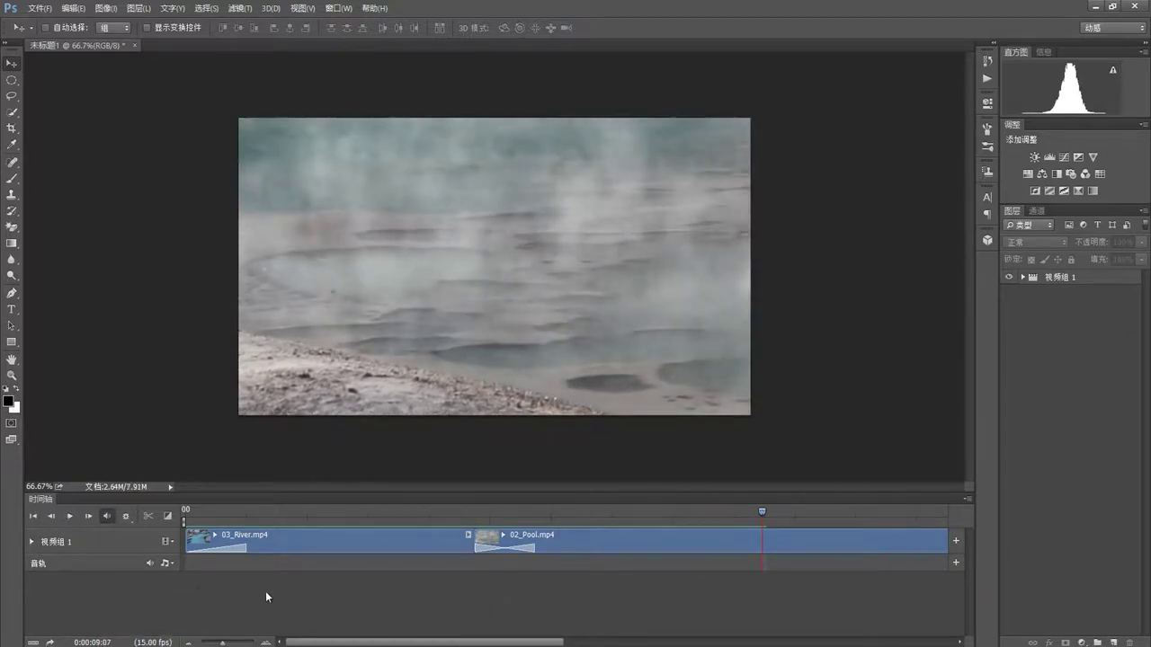
Step: Add MySweetCountry.mp3 from file to the timeline's audio track
{"action": "left_click", "coordinate": [169, 567]}
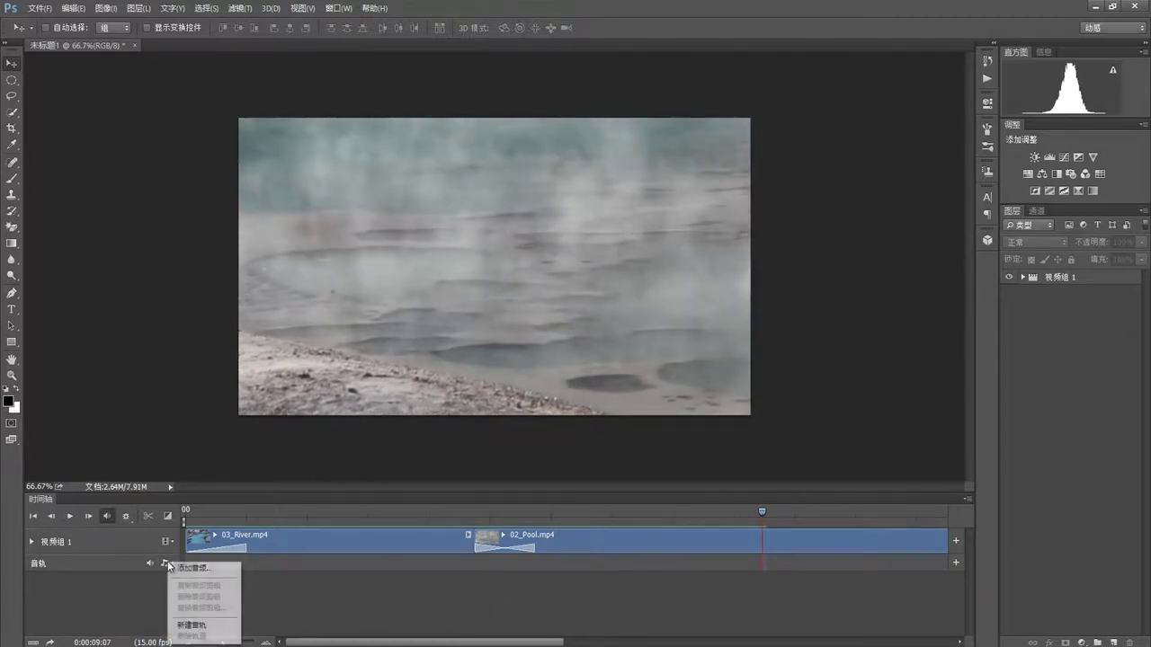
{"action": "left_click", "coordinate": [194, 569]}
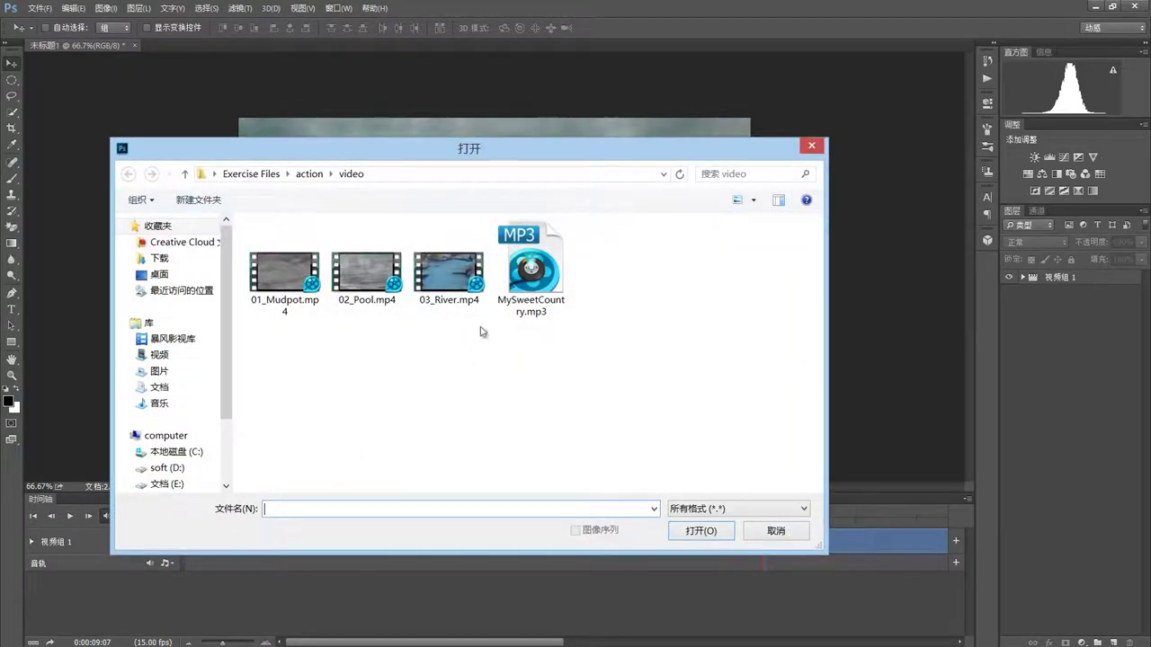
{"action": "left_click", "coordinate": [528, 270]}
{"action": "left_click", "coordinate": [691, 533]}
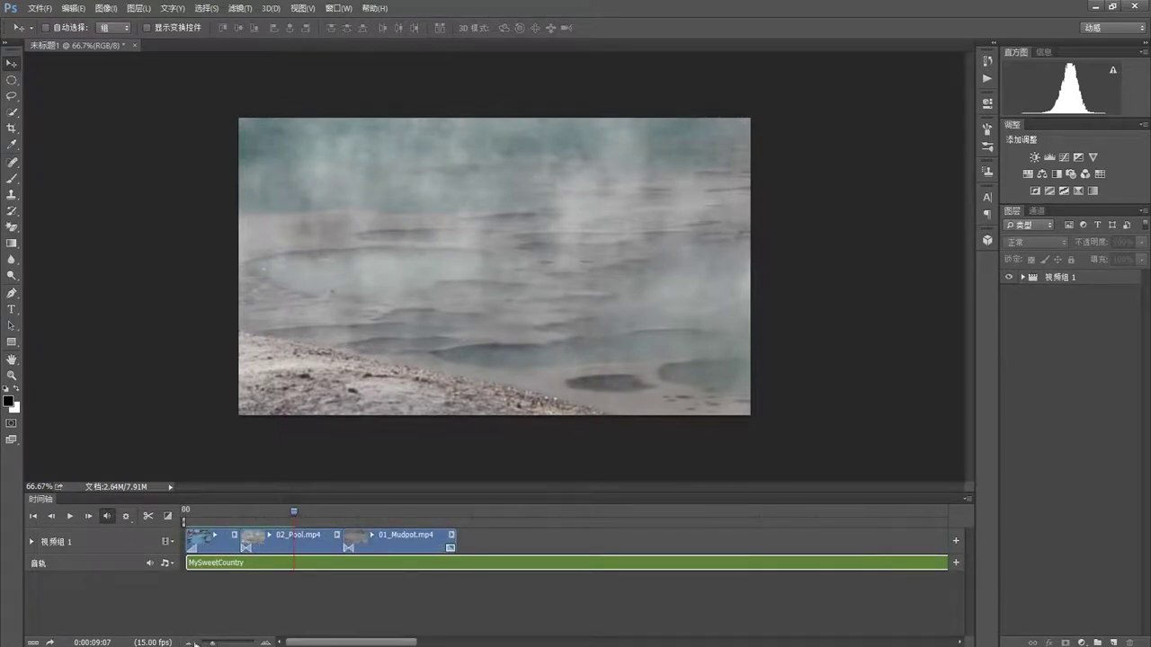
Step: Trim the music so it ends where the video clips end
{"action": "left_click", "coordinate": [190, 644]}
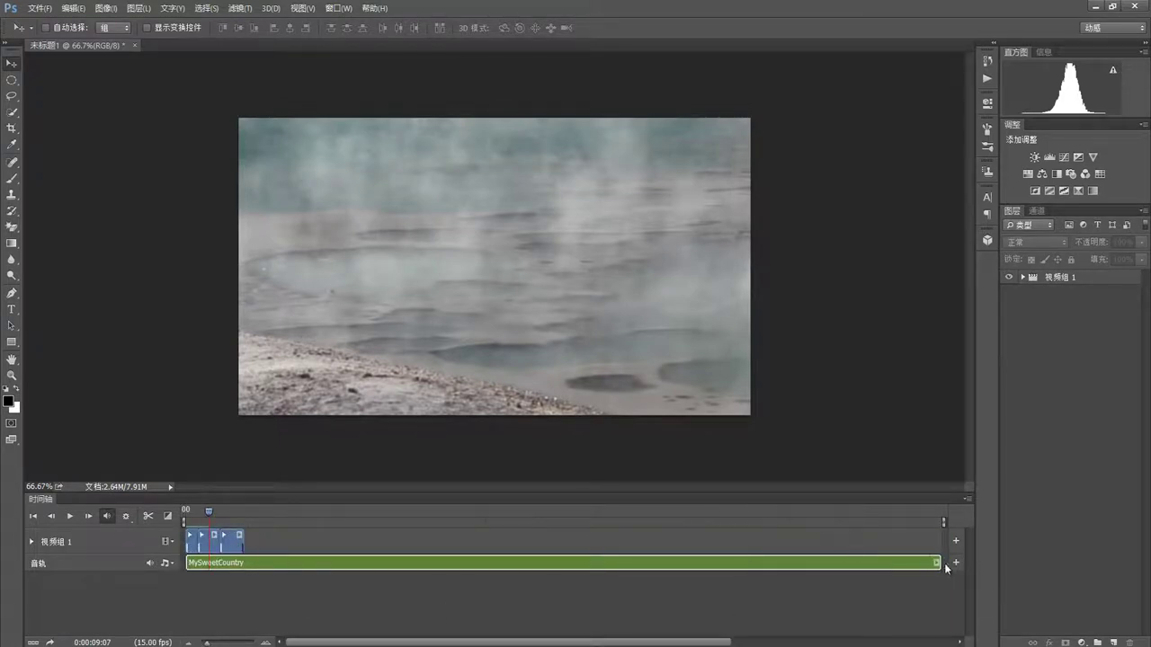
{"action": "left_click_drag", "start_coordinate": [934, 562], "coordinate": [246, 562]}
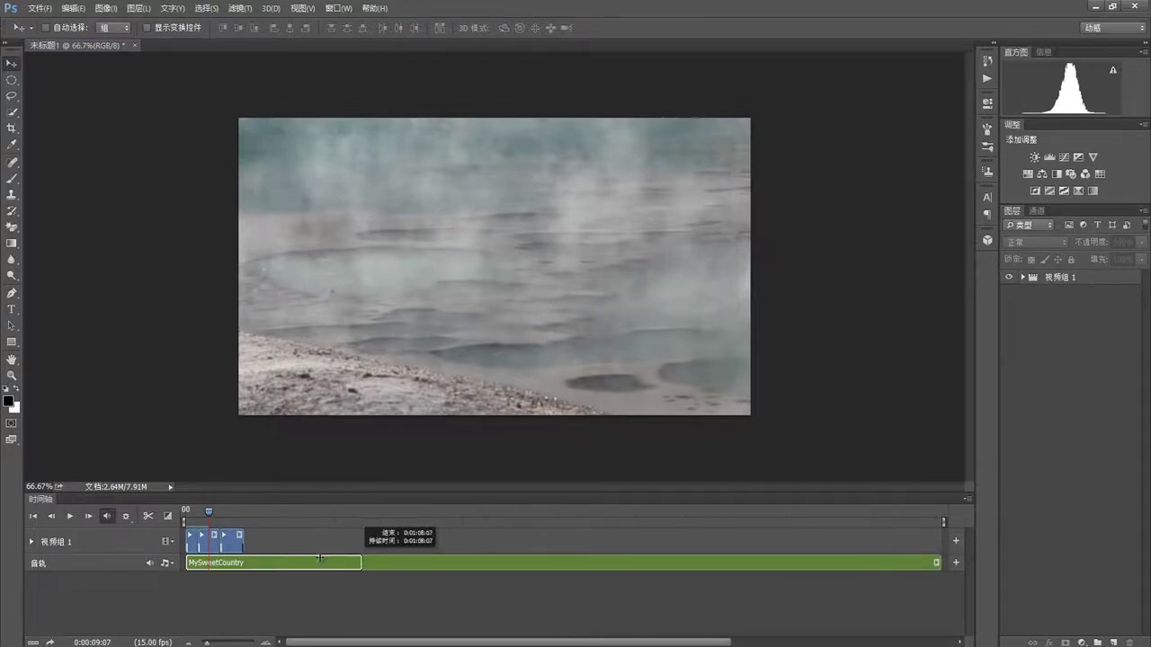
{"action": "left_click", "coordinate": [267, 644]}
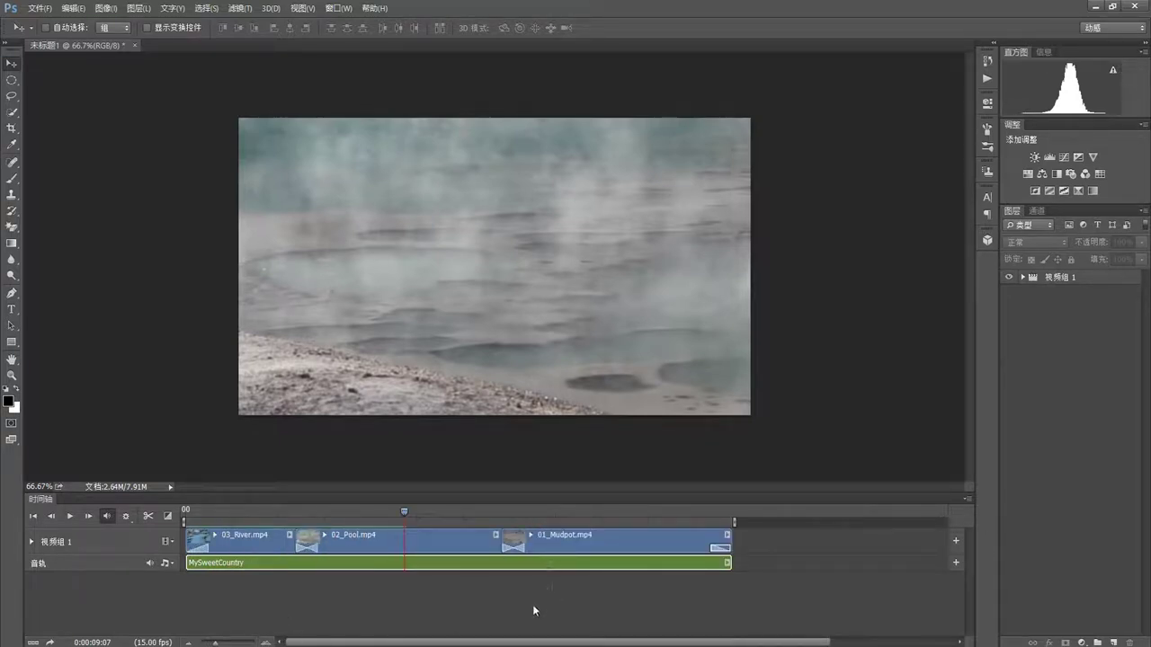
Step: Give the music a 1.55-second fade-in and realign its end with the video's end
{"action": "left_click", "coordinate": [728, 563]}
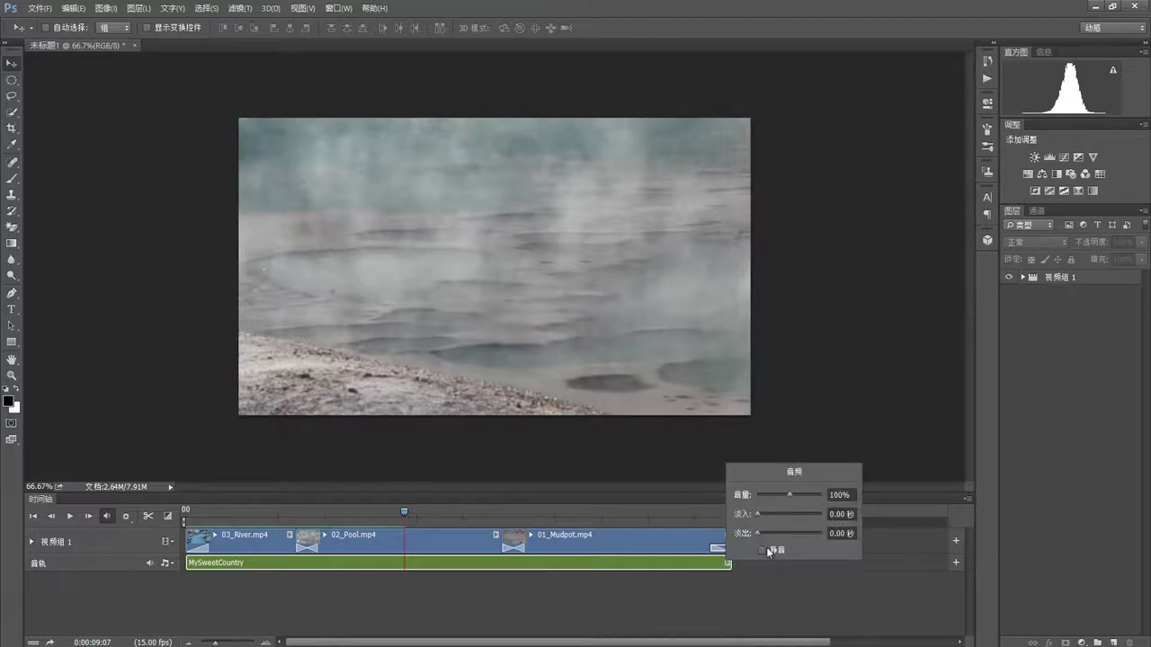
{"action": "left_click_drag", "start_coordinate": [760, 513], "coordinate": [761, 533]}
{"action": "left_click", "coordinate": [730, 591]}
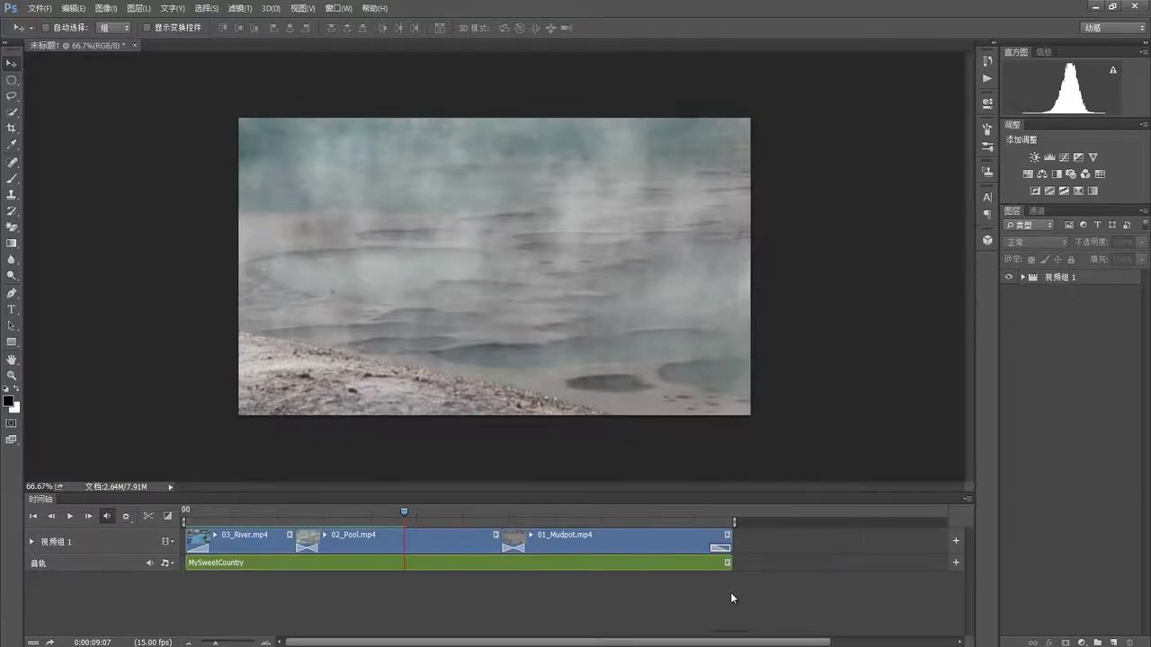
{"action": "left_click_drag", "start_coordinate": [728, 562], "coordinate": [742, 563]}
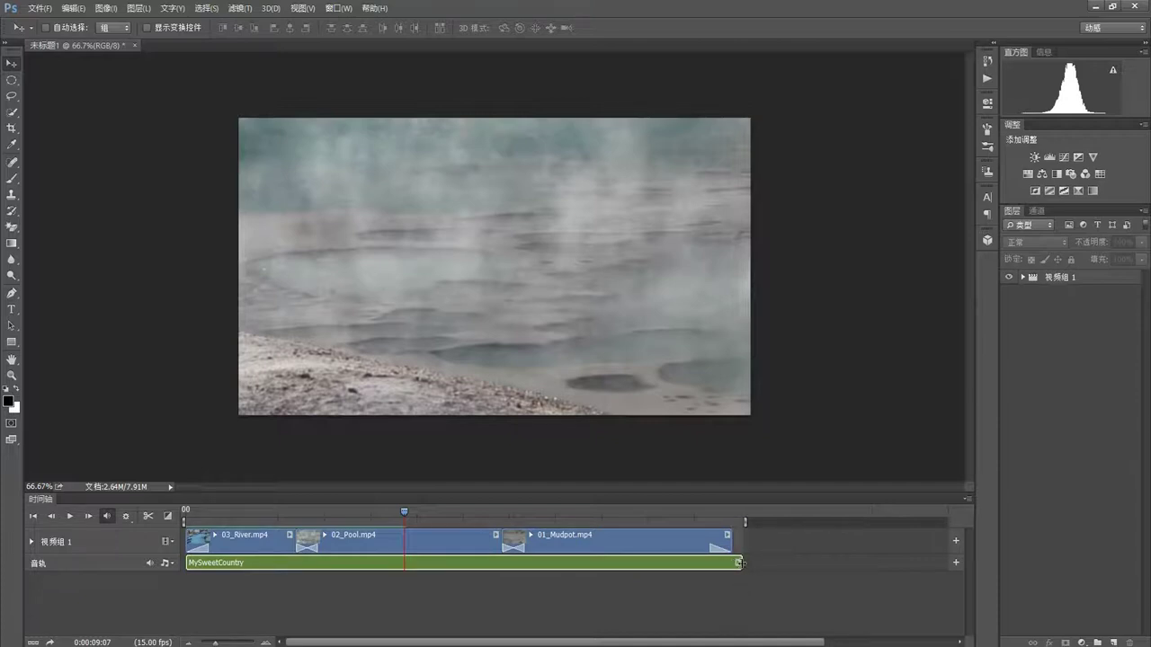
{"action": "left_click_drag", "start_coordinate": [740, 562], "coordinate": [734, 566]}
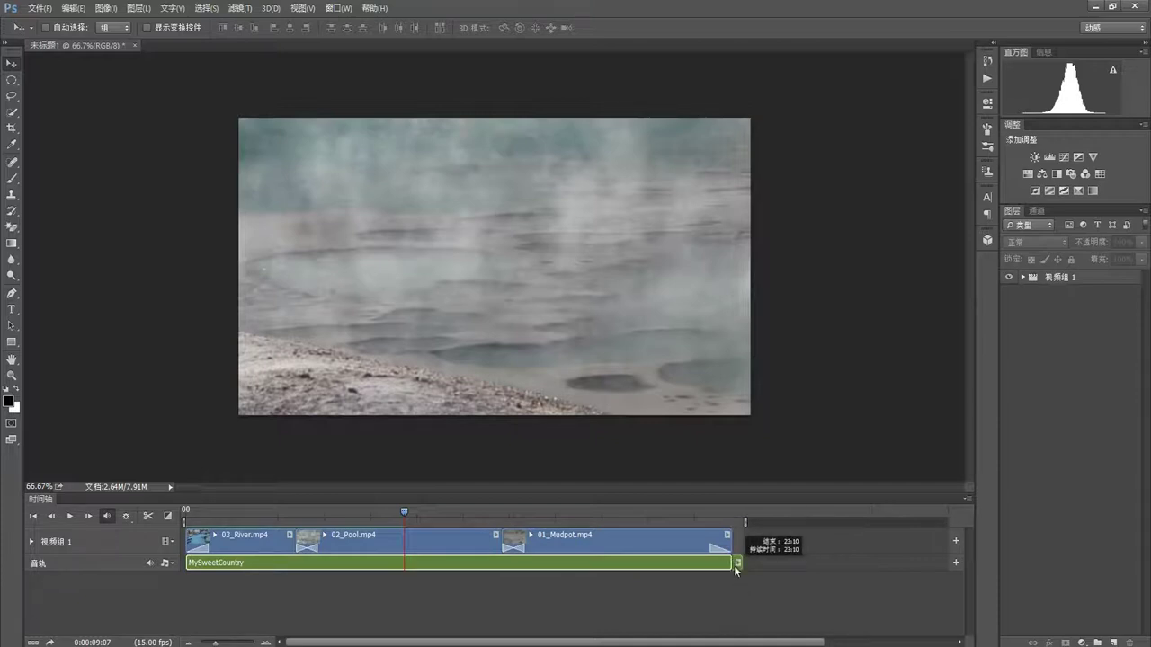
{"action": "left_click", "coordinate": [535, 601]}
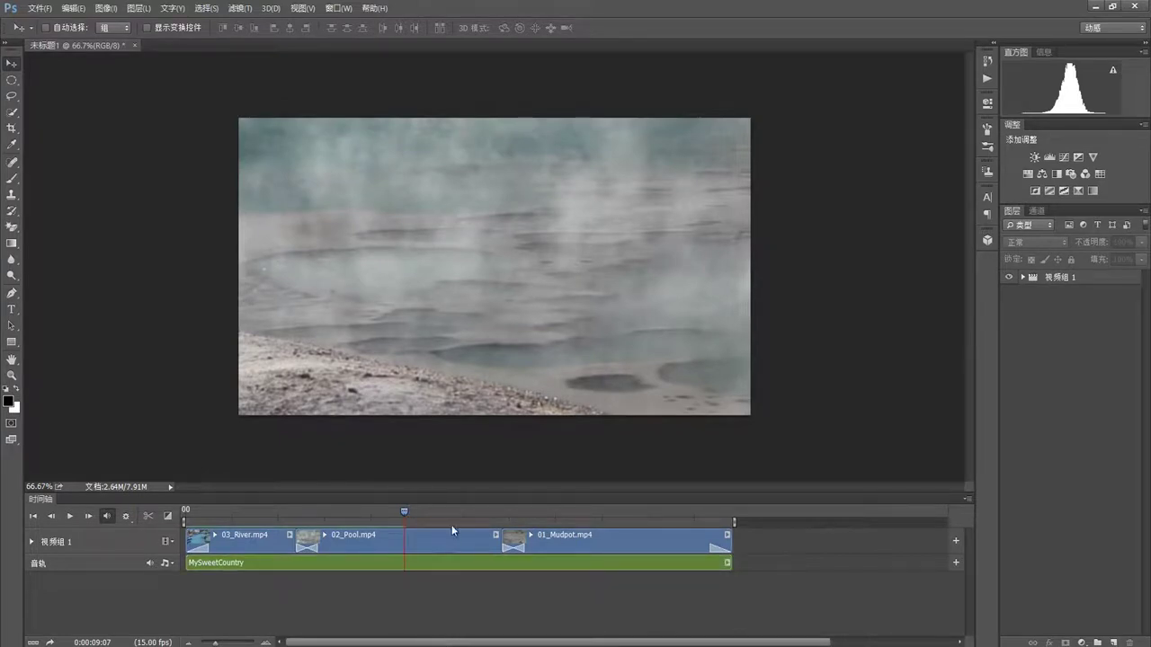
Step: Add a Photo Filter adjustment layer above the 02_Pool.mp4 clip
{"action": "left_click", "coordinate": [1022, 277]}
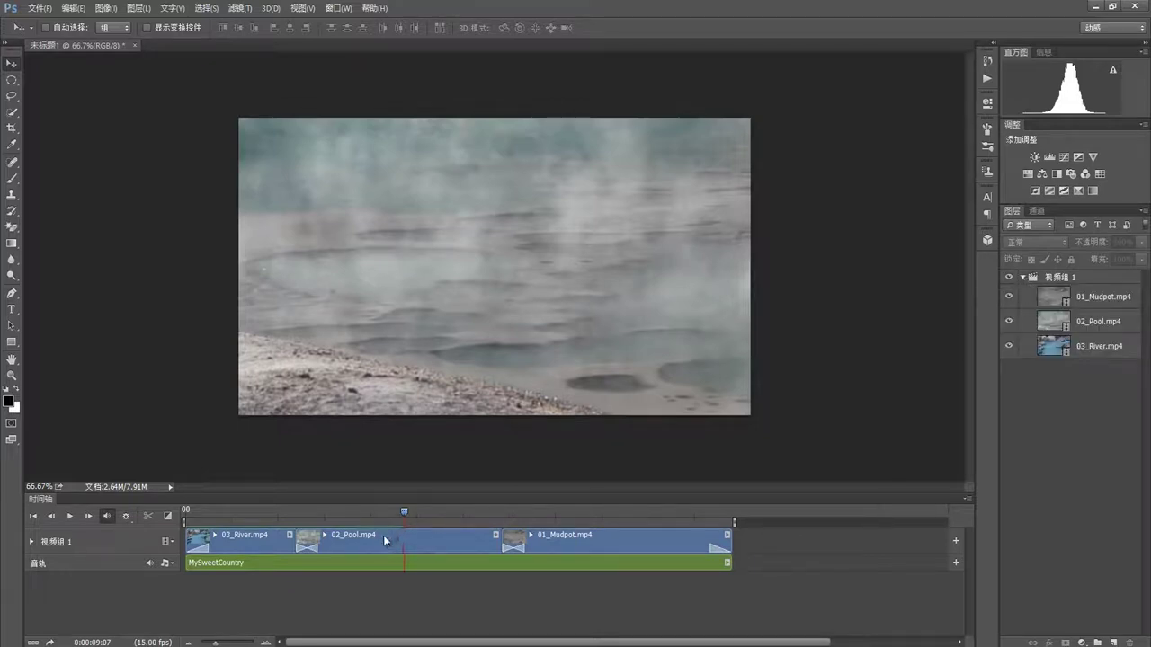
{"action": "left_click", "coordinate": [385, 541]}
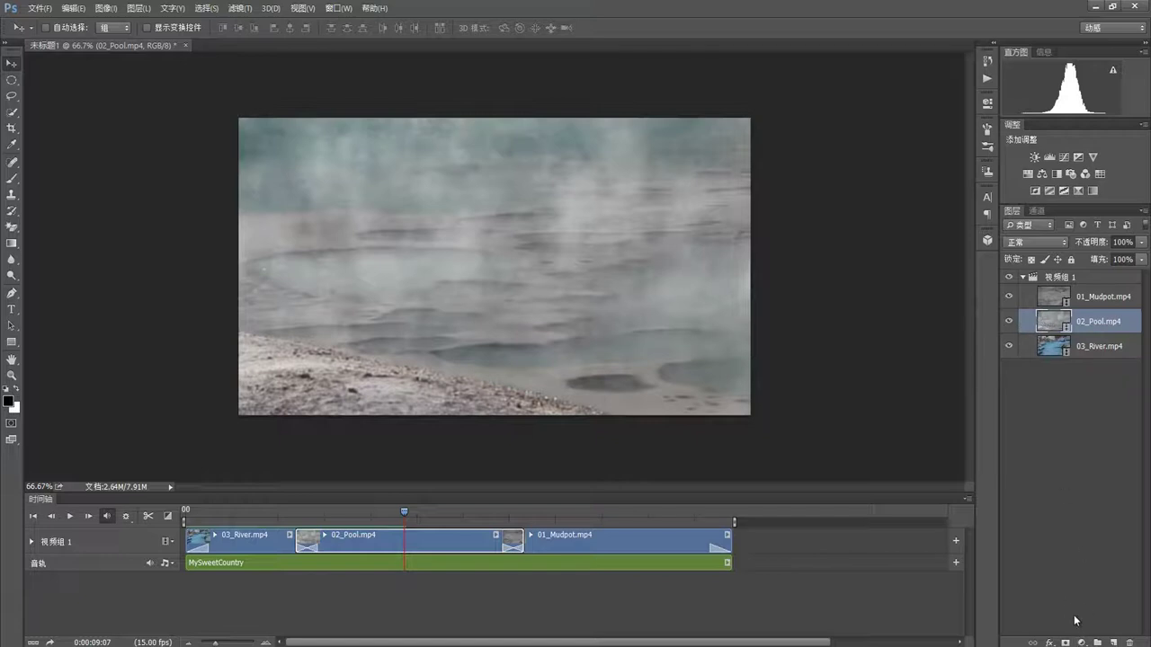
{"action": "left_click", "coordinate": [1082, 643]}
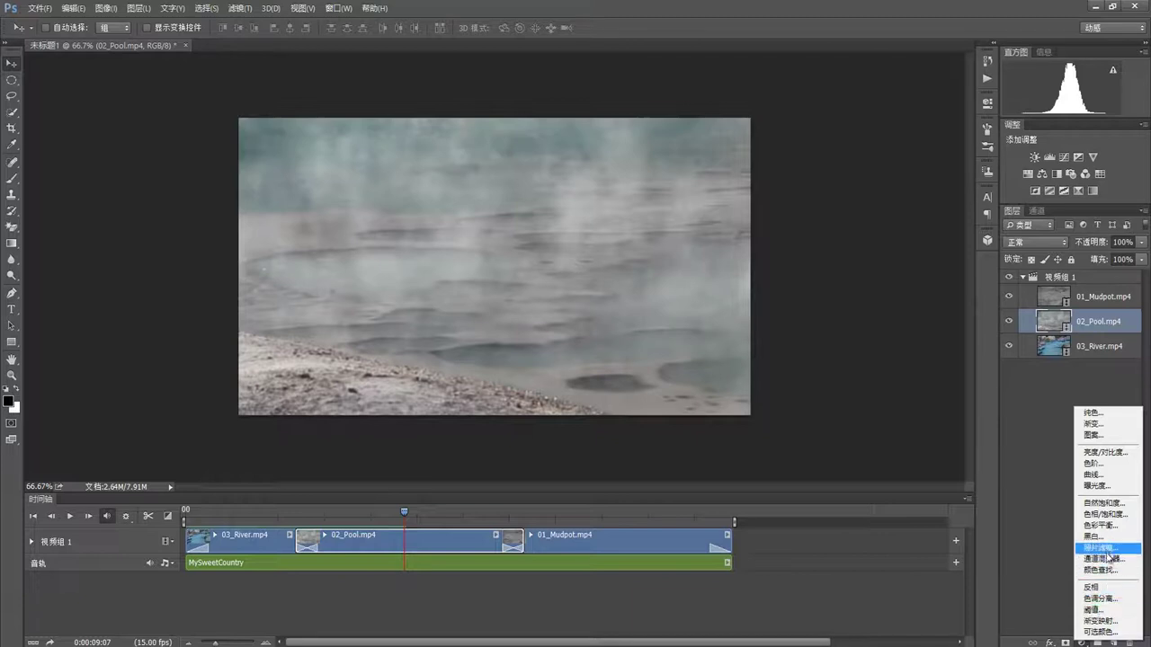
{"action": "left_click", "coordinate": [1098, 548]}
Step: Set the photo filter to 冷却滤镜 (80) at 25% density and close Properties
{"action": "left_click", "coordinate": [912, 134]}
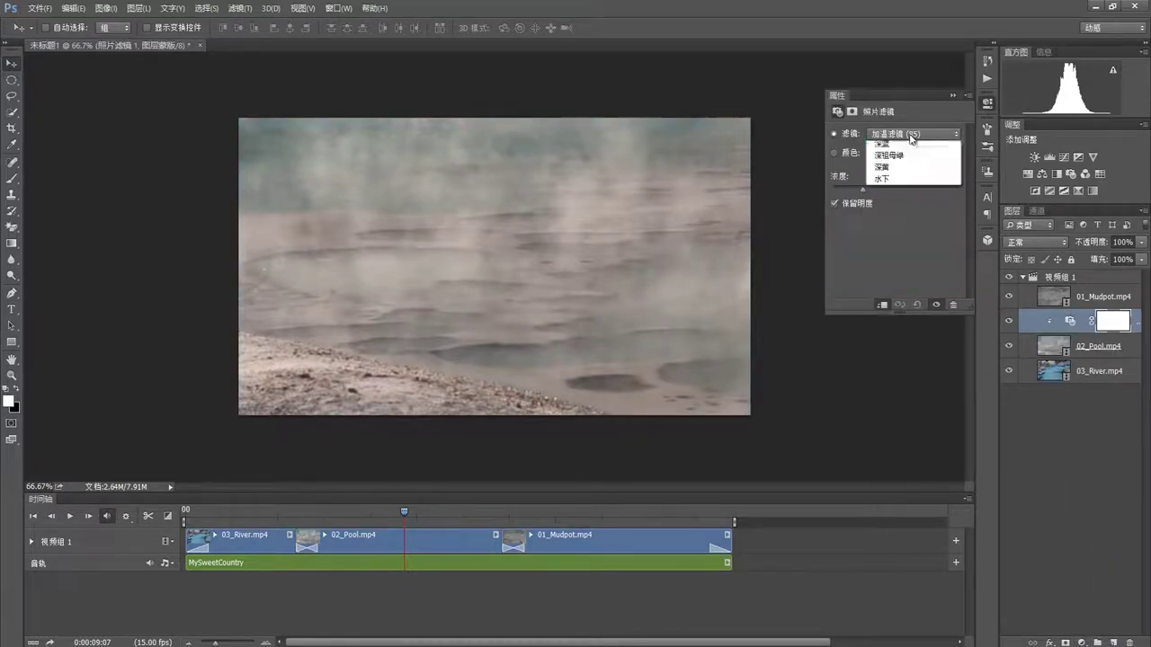
{"action": "left_click", "coordinate": [893, 194]}
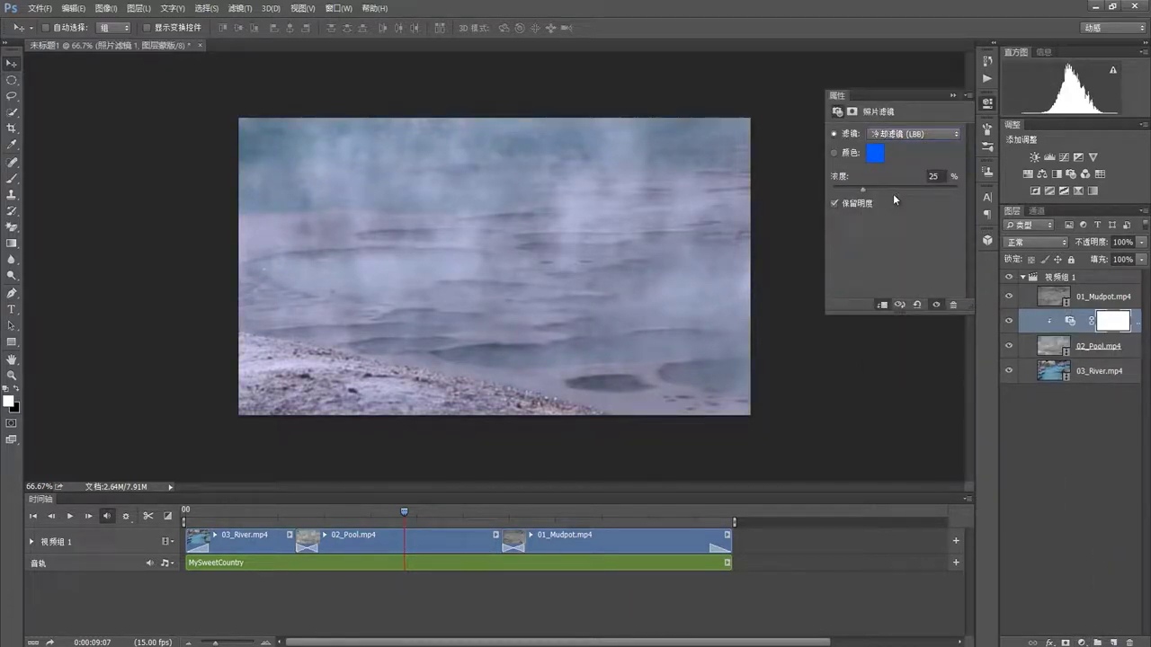
{"action": "left_click", "coordinate": [904, 133]}
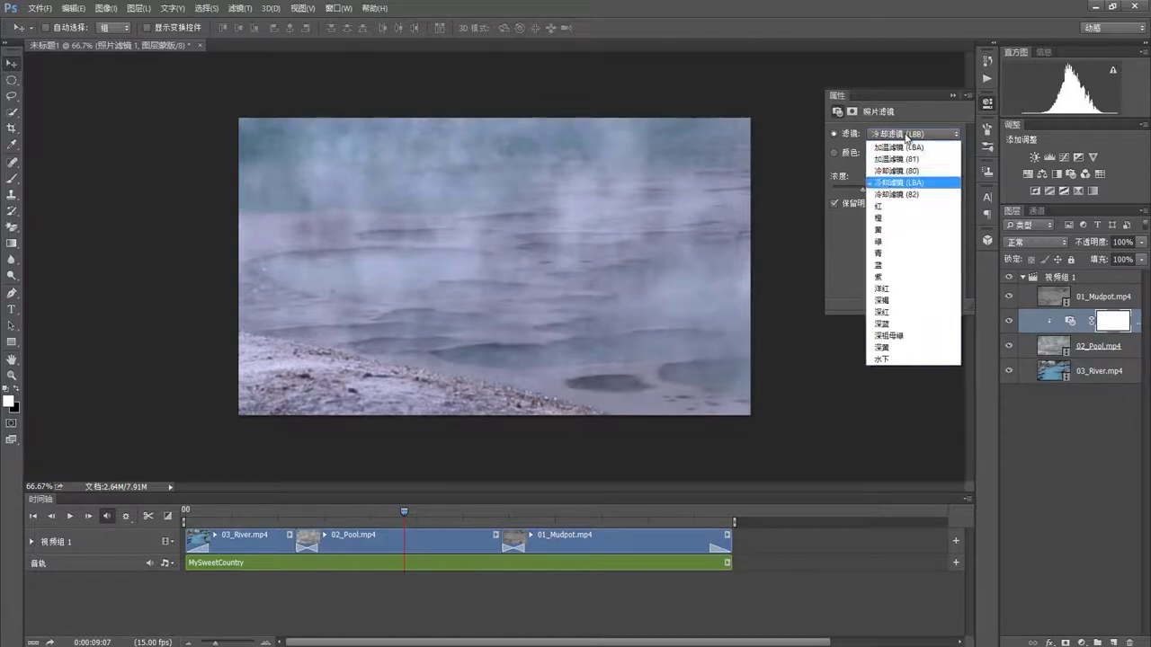
{"action": "left_click", "coordinate": [895, 177]}
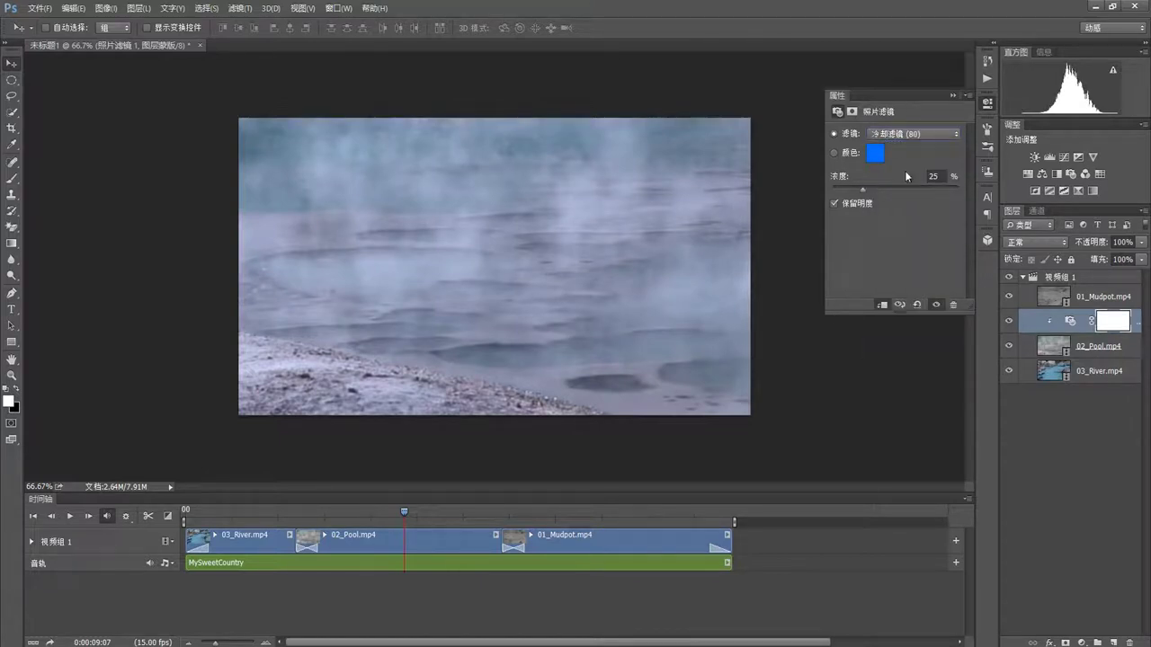
{"action": "left_click", "coordinate": [952, 96]}
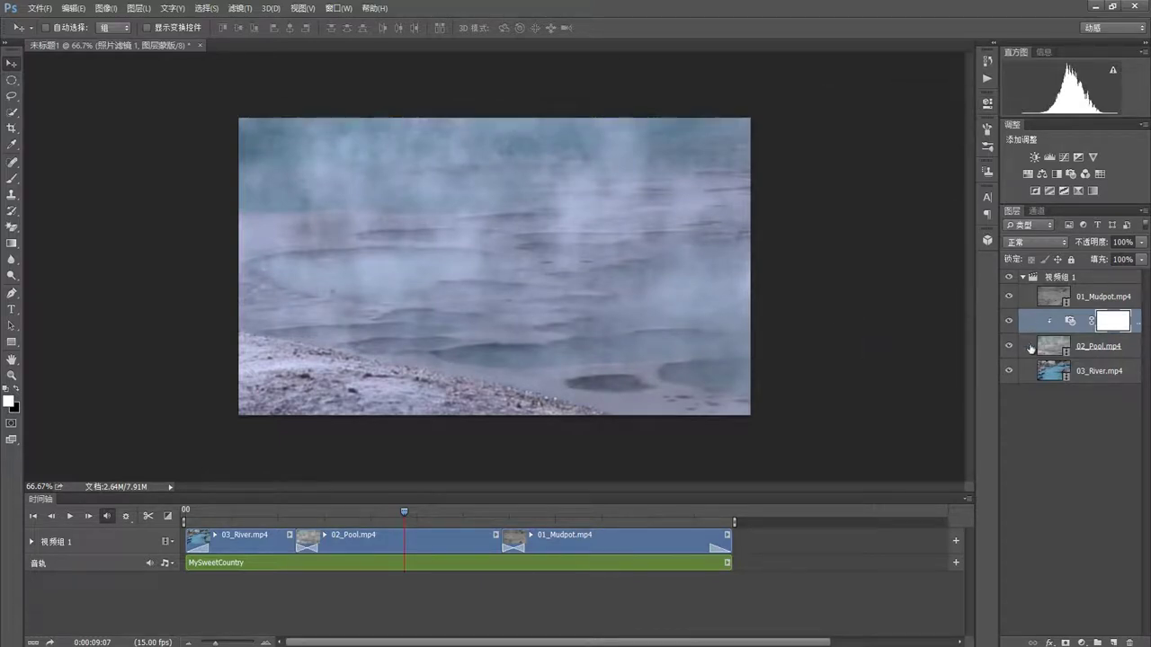
Step: Move the Photo Filter layer above 视频组 1 and collapse the video group
{"action": "mouse_move", "coordinate": [404, 512]}
{"action": "left_mouse_down"}
{"action": "mouse_move", "coordinate": [254, 514]}
{"action": "mouse_move", "coordinate": [513, 526]}
{"action": "mouse_move", "coordinate": [463, 514]}
{"action": "left_mouse_up"}
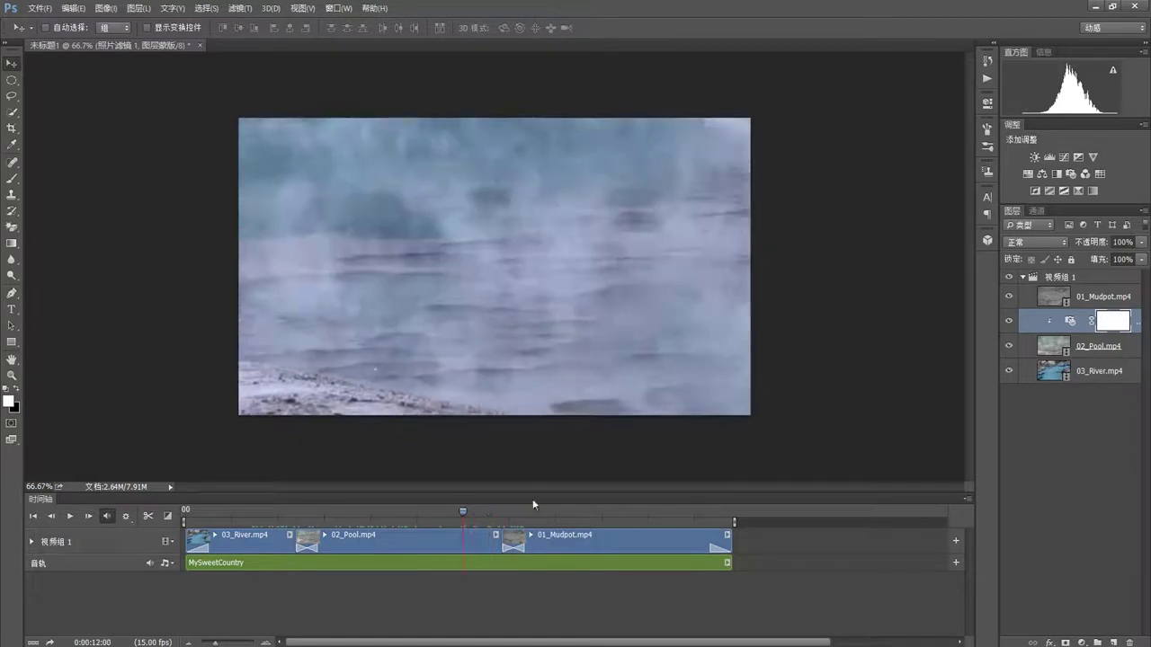
{"action": "mouse_move", "coordinate": [1069, 317]}
{"action": "left_mouse_down"}
{"action": "mouse_move", "coordinate": [1056, 272]}
{"action": "mouse_move", "coordinate": [1044, 284]}
{"action": "left_mouse_up"}
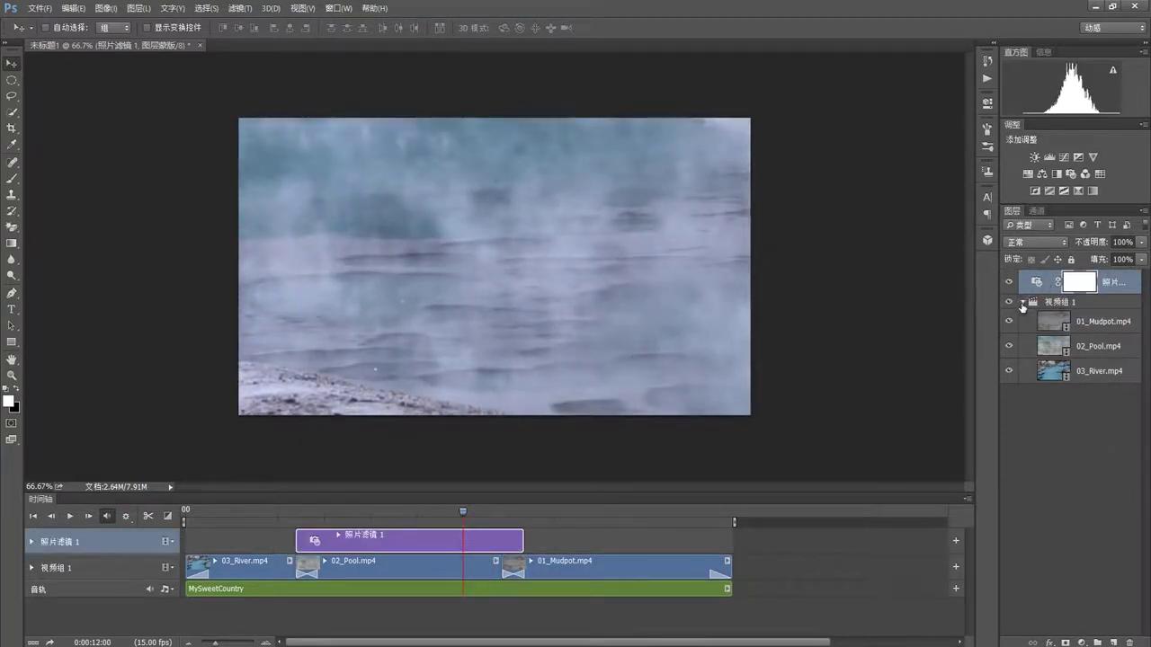
{"action": "left_click", "coordinate": [1022, 303]}
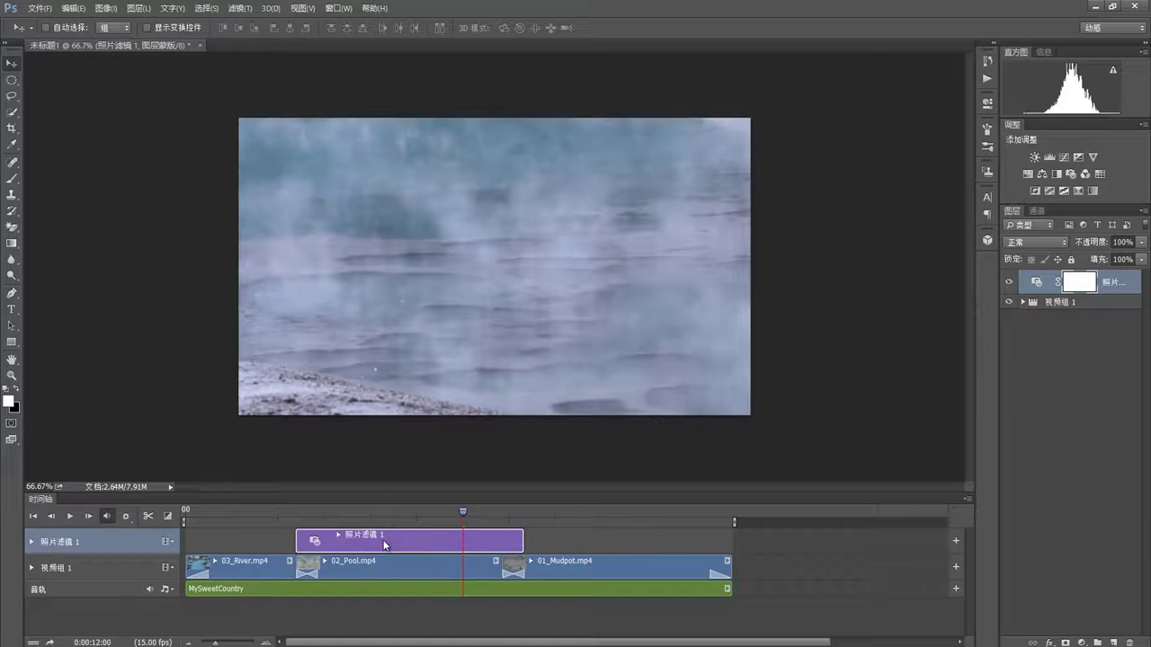
Step: Trim the Photo Filter clip so it spans late River into early Pool
{"action": "mouse_move", "coordinate": [387, 538]}
{"action": "left_mouse_down"}
{"action": "mouse_move", "coordinate": [436, 539]}
{"action": "mouse_move", "coordinate": [379, 551]}
{"action": "left_mouse_up"}
{"action": "left_click_drag", "start_coordinate": [294, 540], "coordinate": [258, 539]}
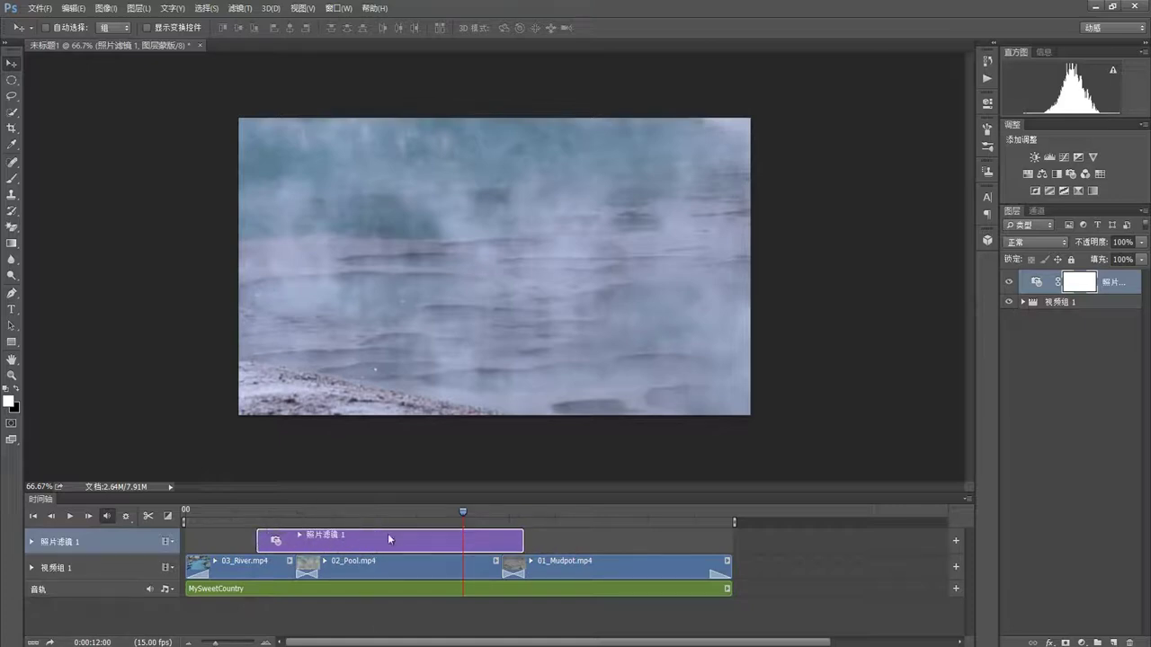
{"action": "mouse_move", "coordinate": [462, 511]}
{"action": "left_mouse_down"}
{"action": "mouse_move", "coordinate": [263, 511]}
{"action": "mouse_move", "coordinate": [401, 531]}
{"action": "left_mouse_up"}
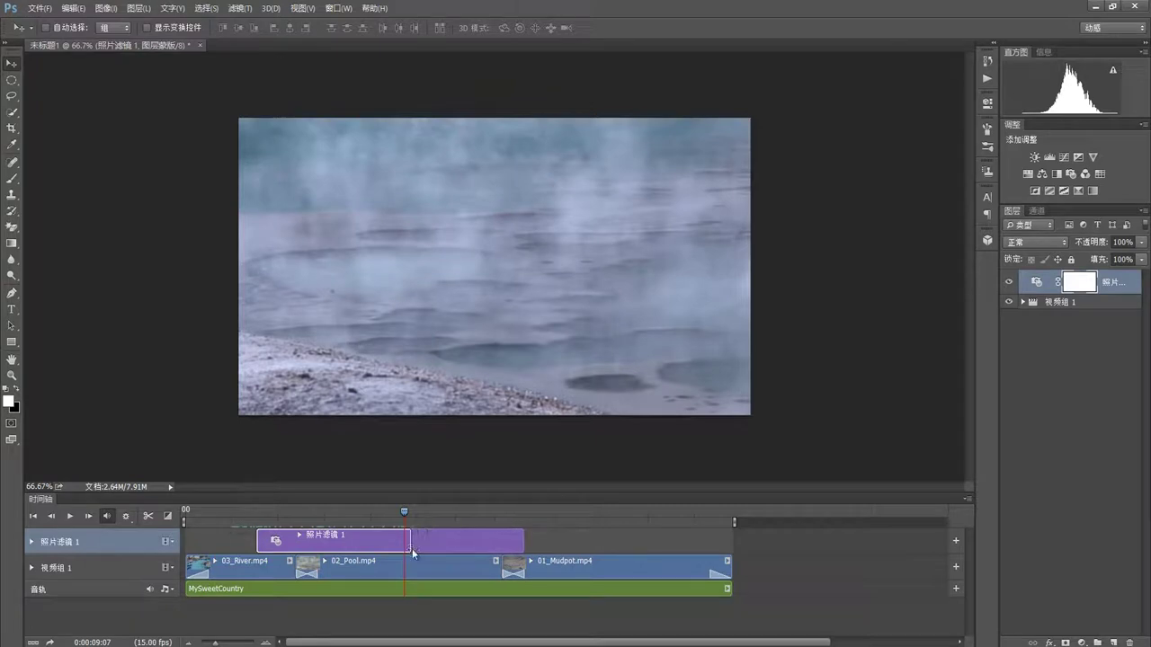
{"action": "left_click_drag", "start_coordinate": [512, 543], "coordinate": [405, 542]}
{"action": "mouse_move", "coordinate": [352, 510]}
{"action": "left_mouse_down"}
{"action": "mouse_move", "coordinate": [288, 511]}
{"action": "mouse_move", "coordinate": [430, 524]}
{"action": "left_mouse_up"}
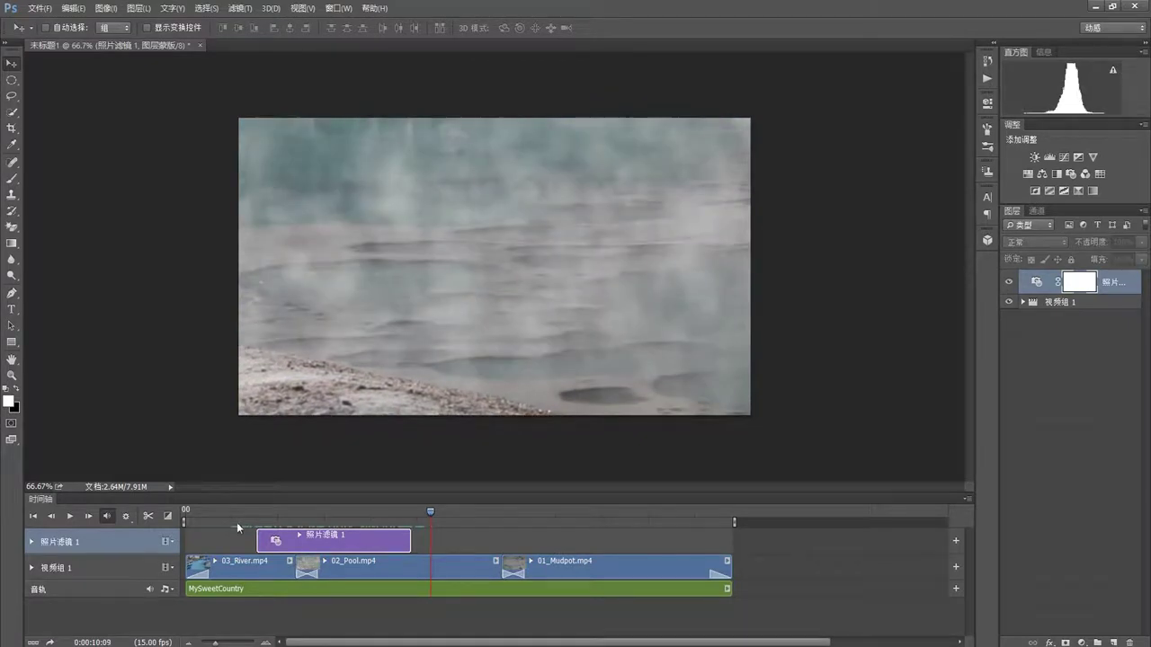
Step: Add Fade transitions to both the start and end of the purple Photo Filter clip
{"action": "left_click", "coordinate": [167, 518]}
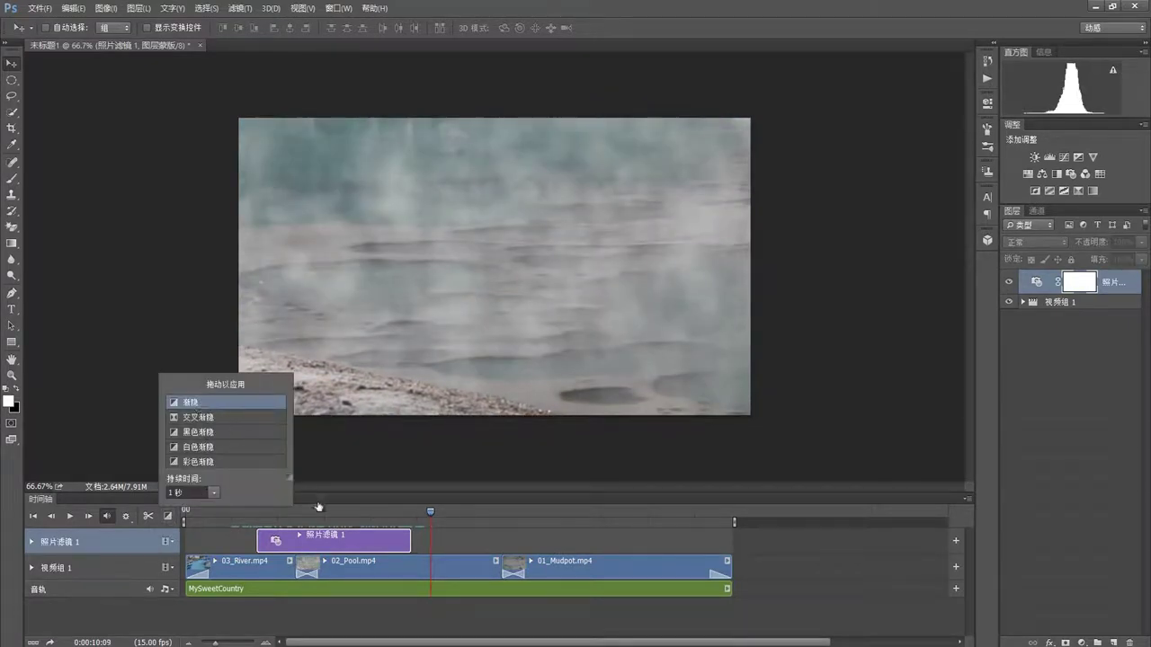
{"action": "left_click_drag", "start_coordinate": [317, 507], "coordinate": [386, 541]}
{"action": "left_click_drag", "start_coordinate": [257, 537], "coordinate": [259, 539]}
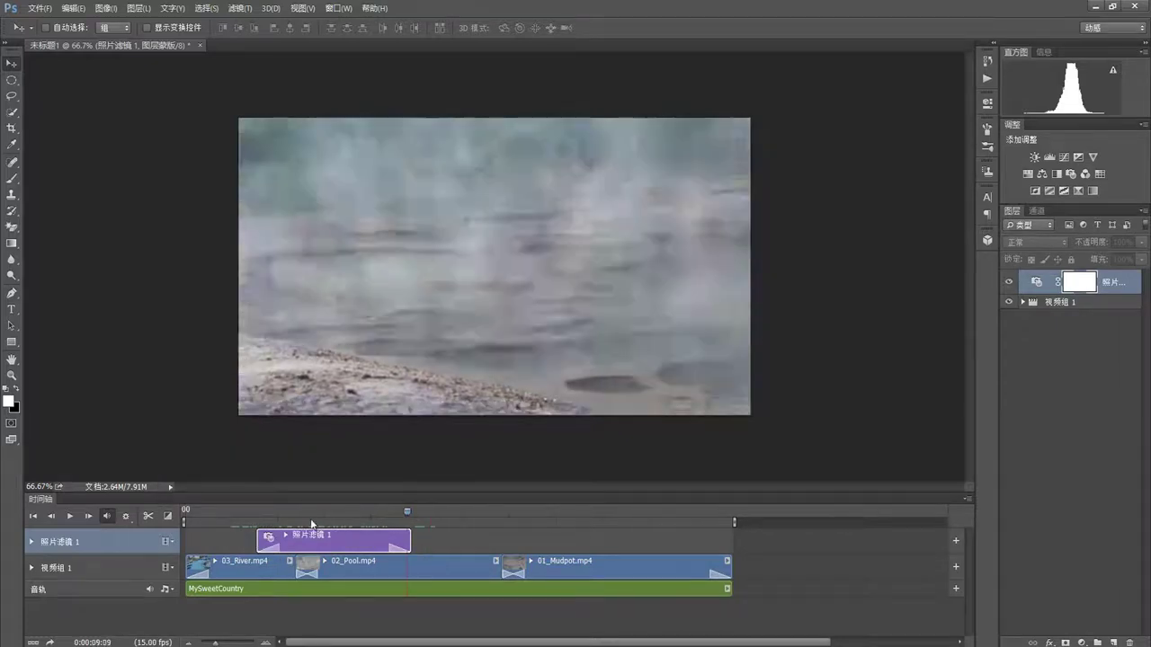
{"action": "mouse_move", "coordinate": [432, 511]}
{"action": "left_mouse_down"}
{"action": "mouse_move", "coordinate": [289, 511]}
{"action": "mouse_move", "coordinate": [437, 536]}
{"action": "left_mouse_up"}
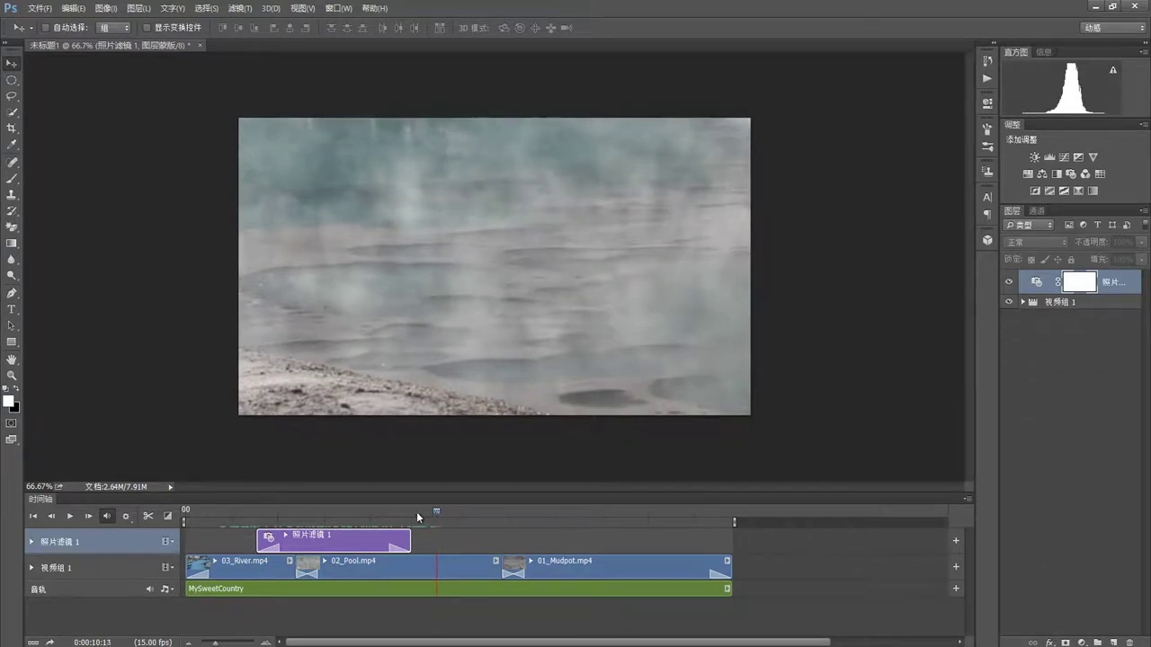
{"action": "left_click_drag", "start_coordinate": [430, 515], "coordinate": [186, 512]}
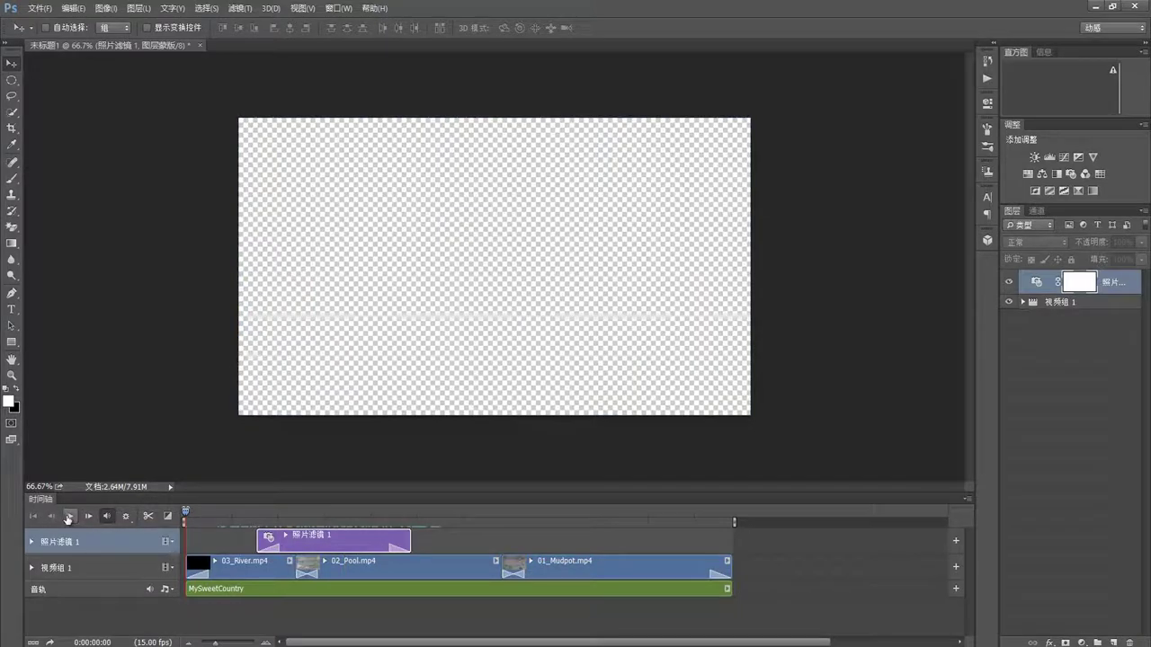
{"action": "left_click", "coordinate": [70, 516]}
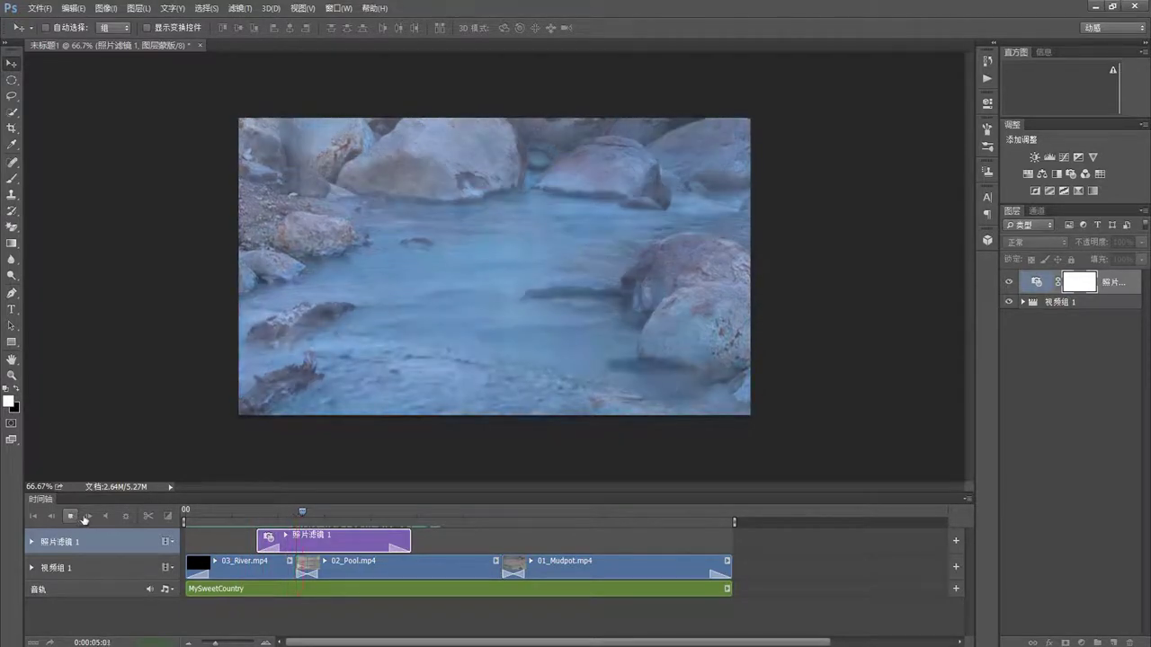
{"action": "left_click", "coordinate": [71, 517]}
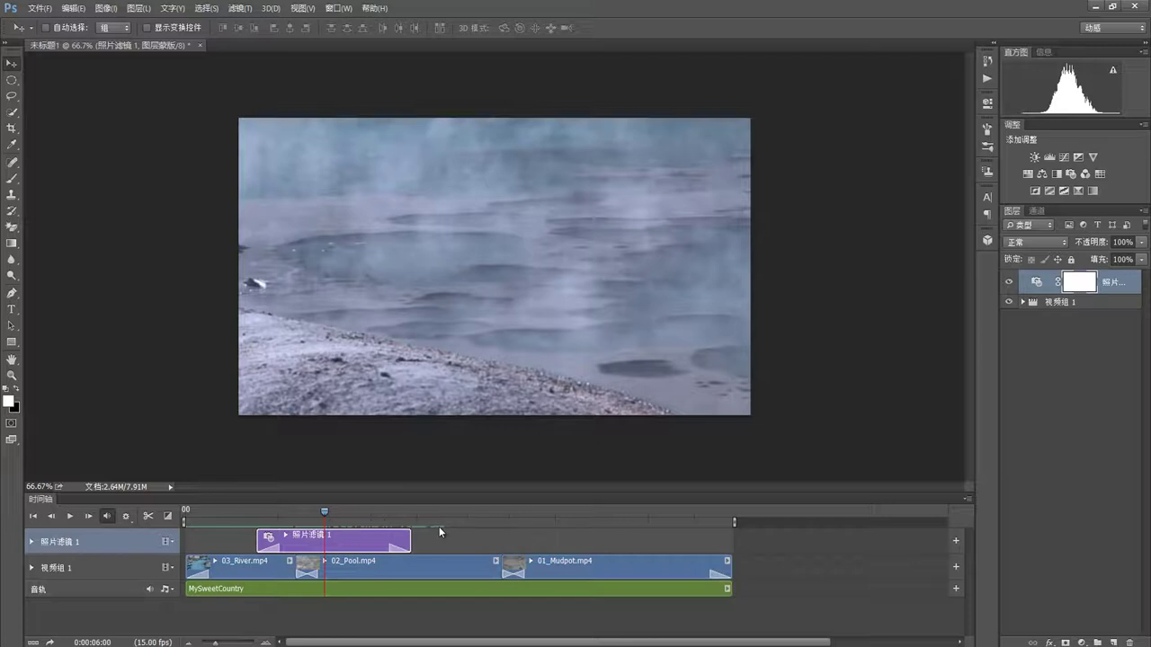
{"action": "mouse_move", "coordinate": [326, 511]}
{"action": "left_mouse_down"}
{"action": "mouse_move", "coordinate": [696, 531]}
{"action": "mouse_move", "coordinate": [531, 518]}
{"action": "mouse_move", "coordinate": [219, 522]}
{"action": "left_mouse_up"}
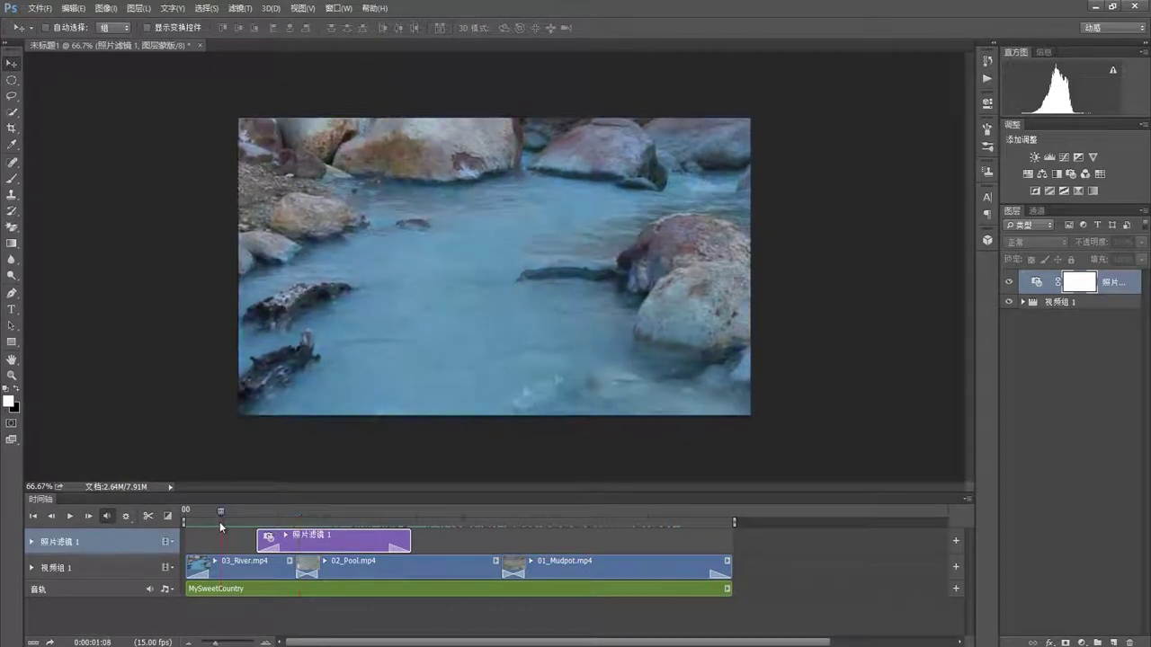
{"action": "left_click", "coordinate": [70, 516]}
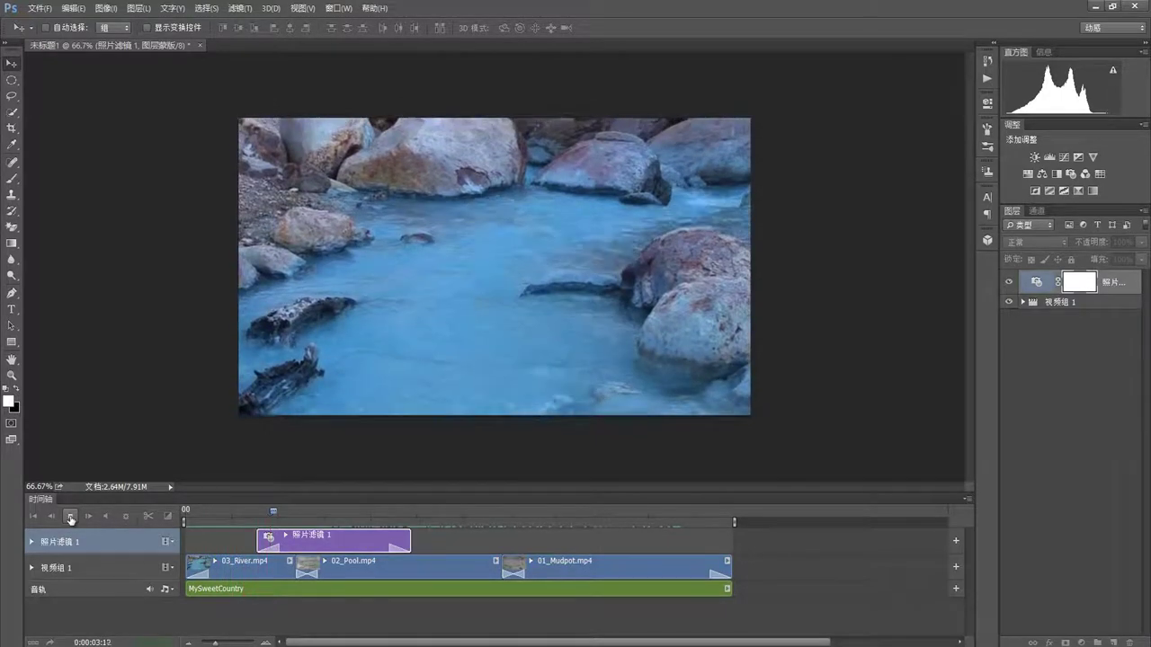
{"action": "left_click", "coordinate": [70, 518]}
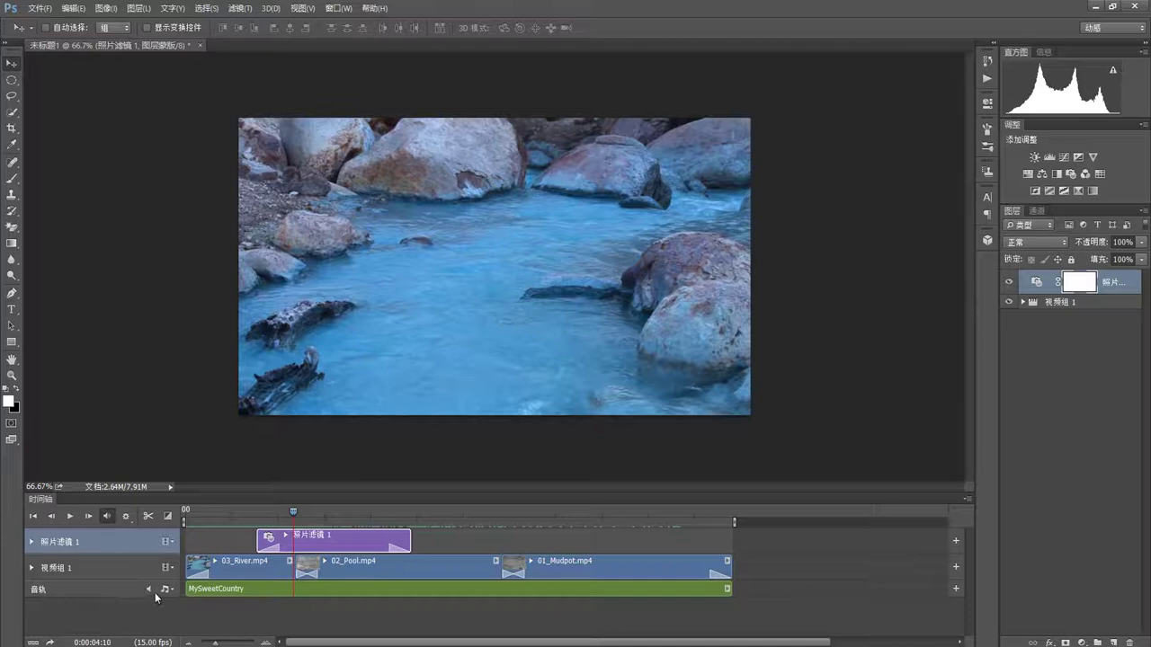
{"action": "left_click", "coordinate": [69, 517]}
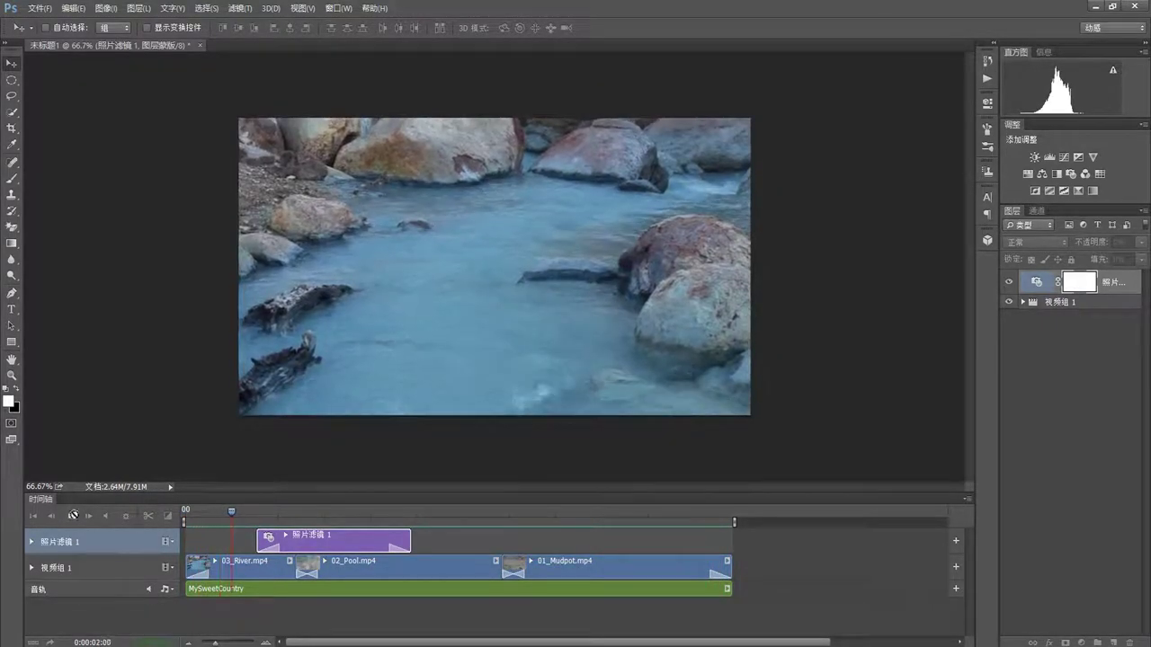
{"action": "left_click", "coordinate": [71, 517]}
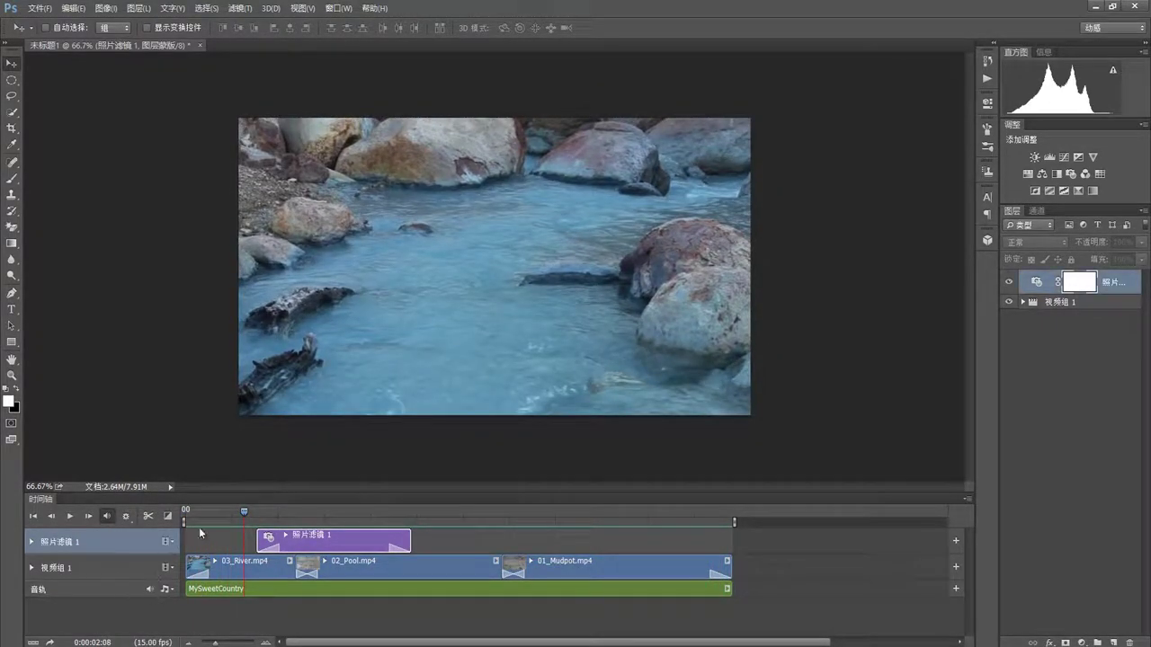
{"action": "left_click_drag", "start_coordinate": [241, 512], "coordinate": [185, 512]}
{"action": "key", "text": "space"}
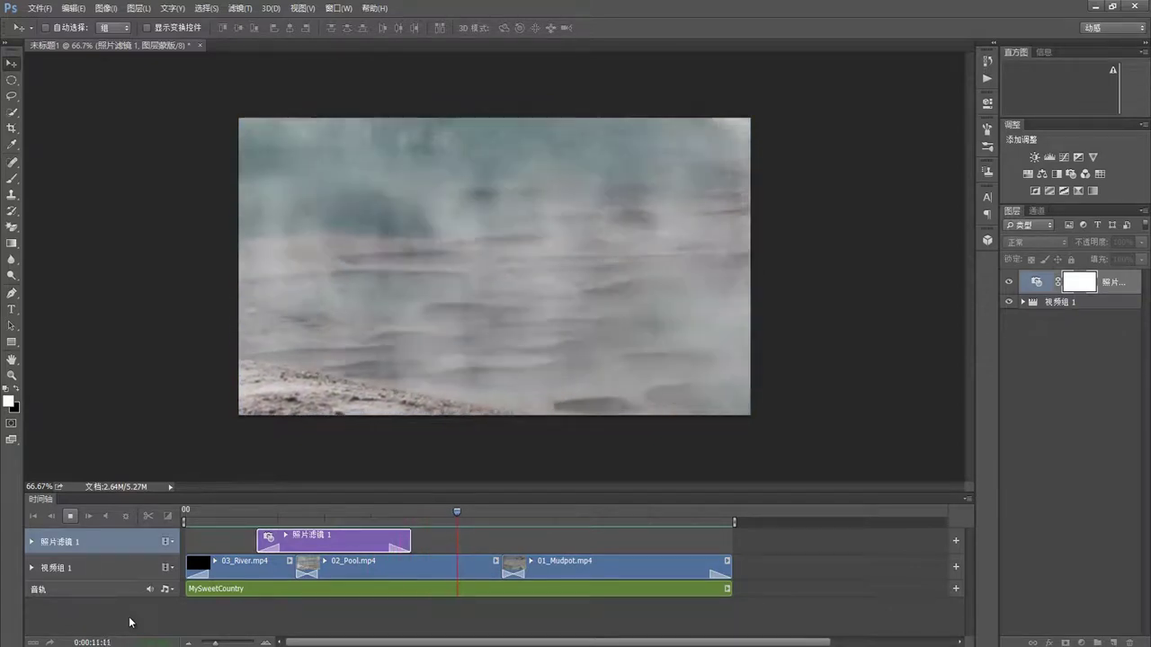
Step: Render the timeline to 未标题1.mp4 as H.264 at Document Size 1280x720
{"action": "key", "text": "space"}
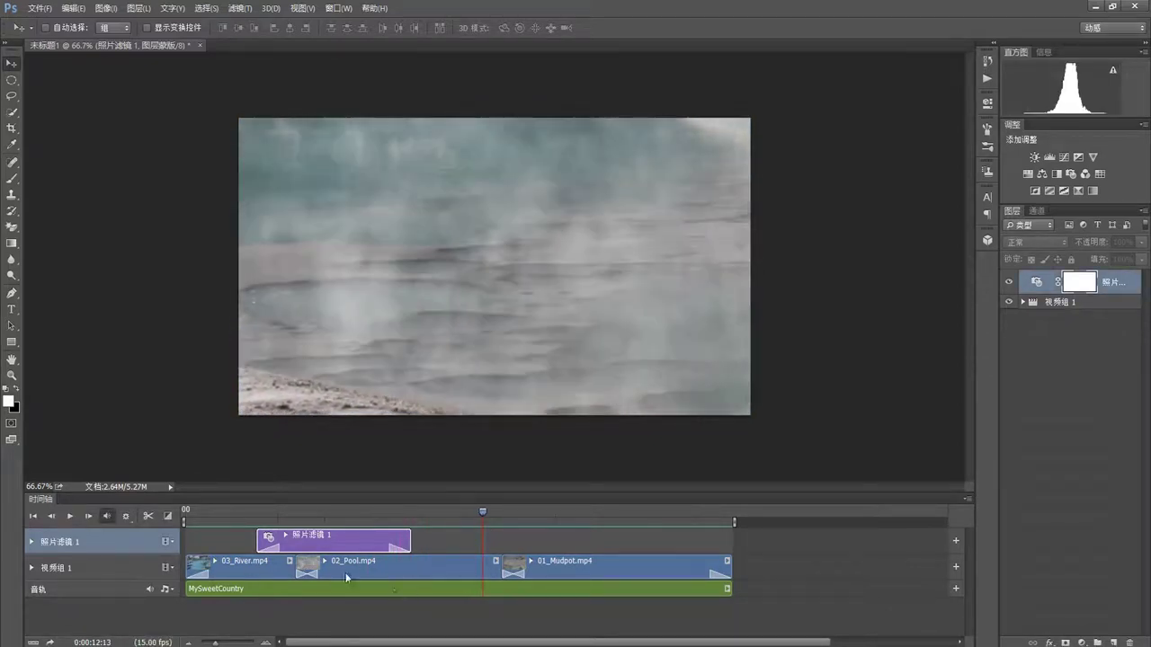
{"action": "left_click", "coordinate": [40, 8]}
{"action": "mouse_move", "coordinate": [108, 268]}
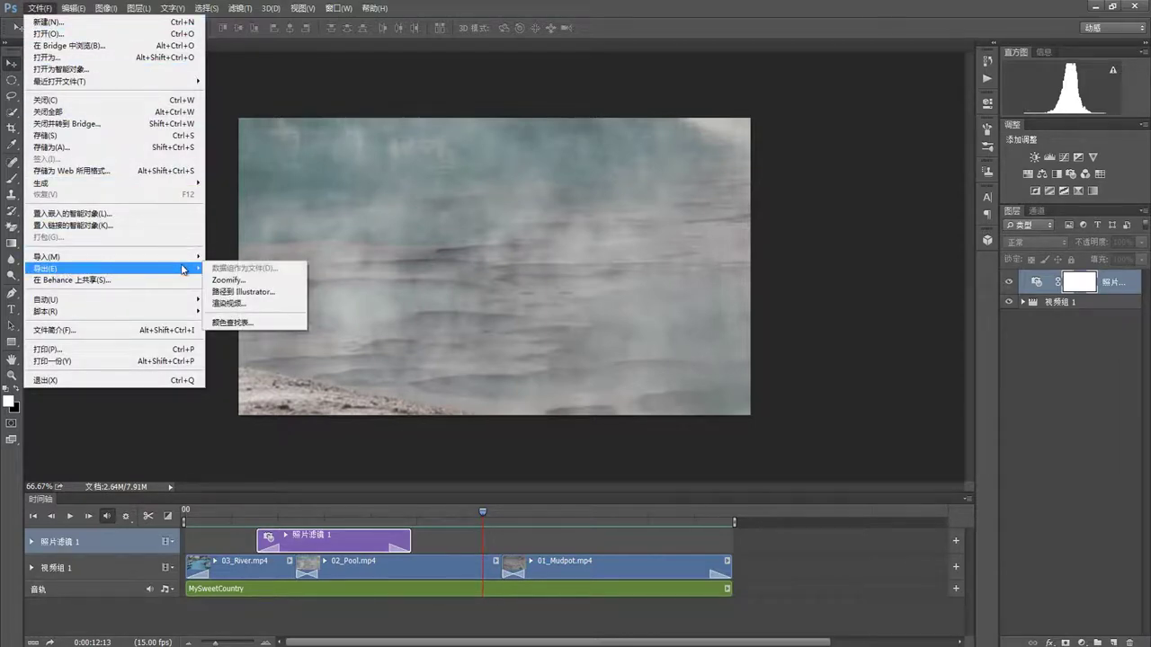
{"action": "left_click", "coordinate": [229, 303]}
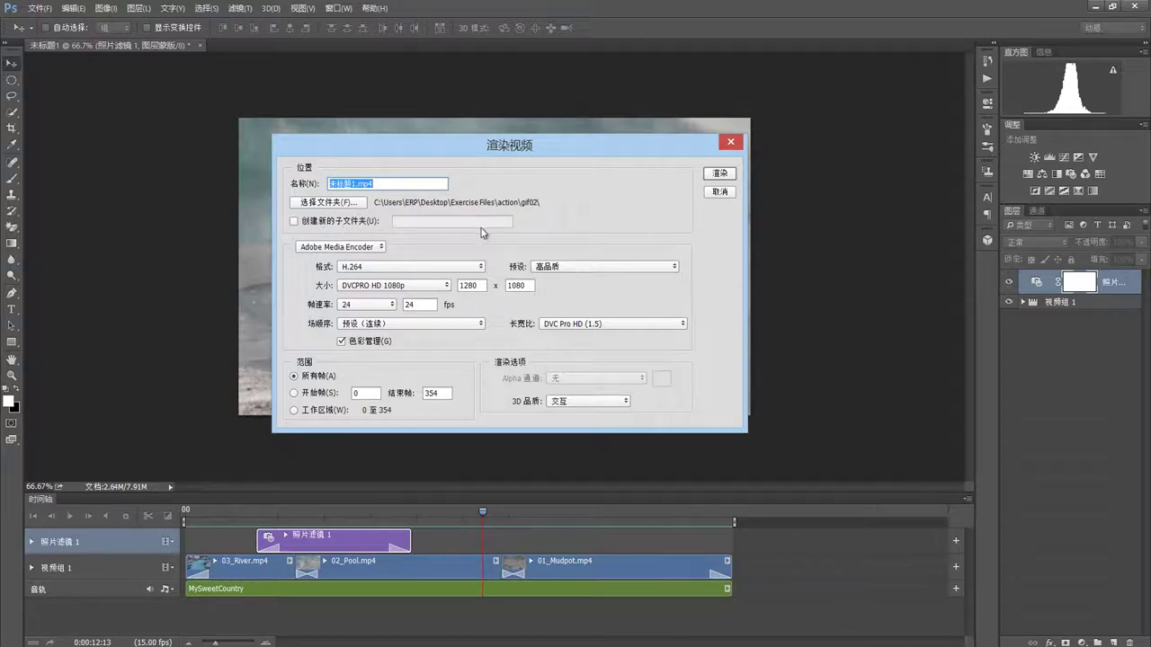
{"action": "left_click", "coordinate": [596, 271]}
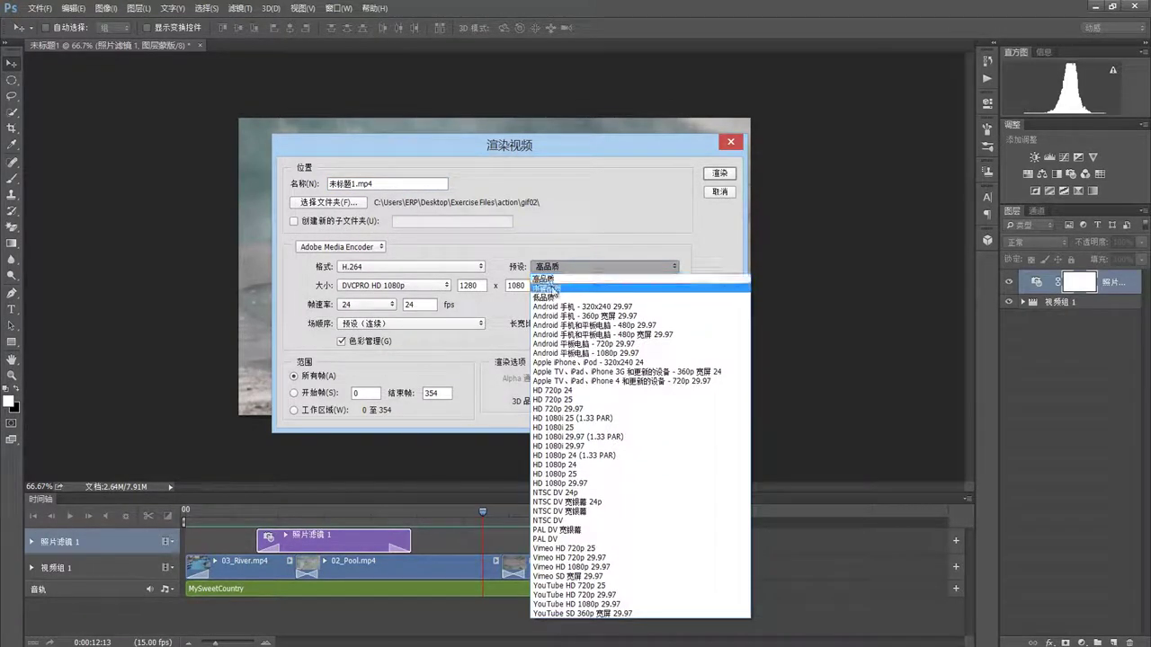
{"action": "left_click", "coordinate": [557, 285]}
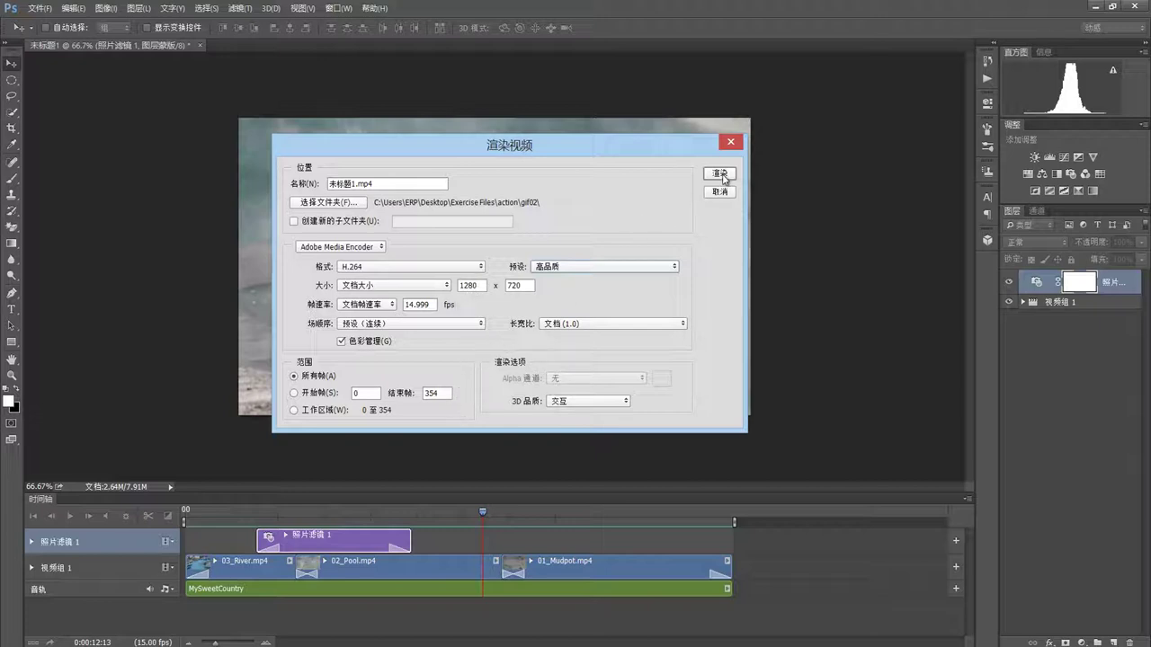
{"action": "left_click", "coordinate": [730, 141]}
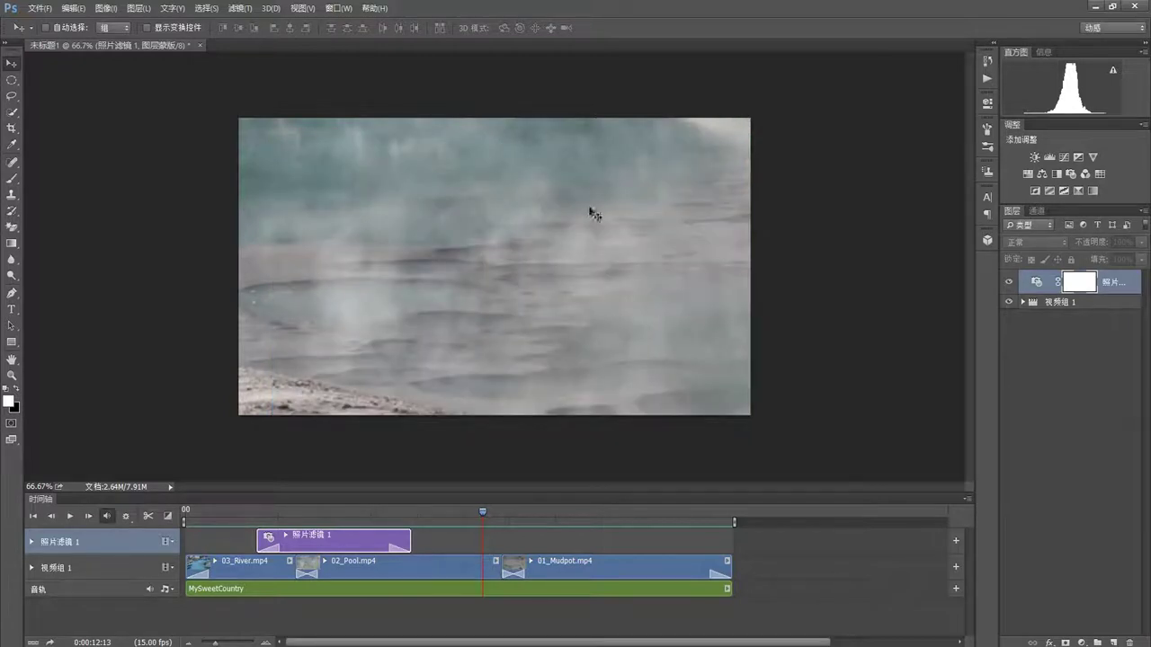